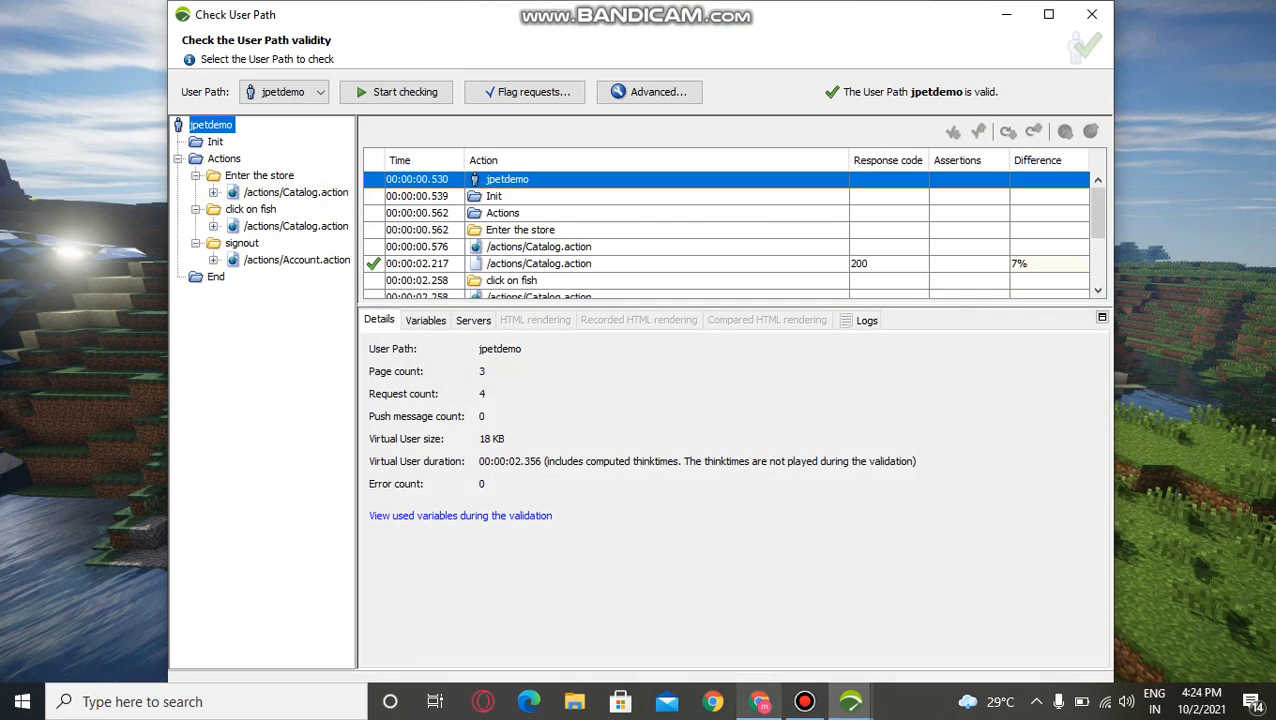
Step: Run scenario1 under the test name 16:24 - 2 Oct 2021, skipping the NeoLoad Web SaaS configuration
left_click(850, 702)
left_click(773, 622)
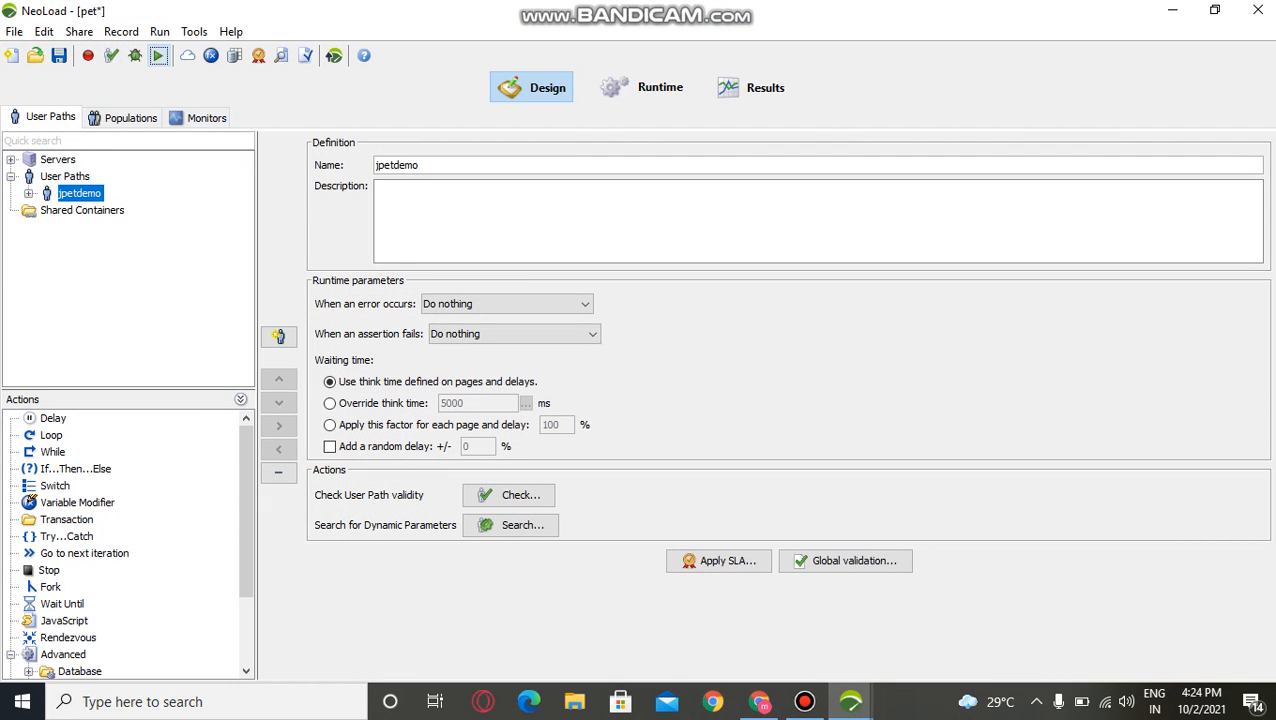
left_click(158, 55)
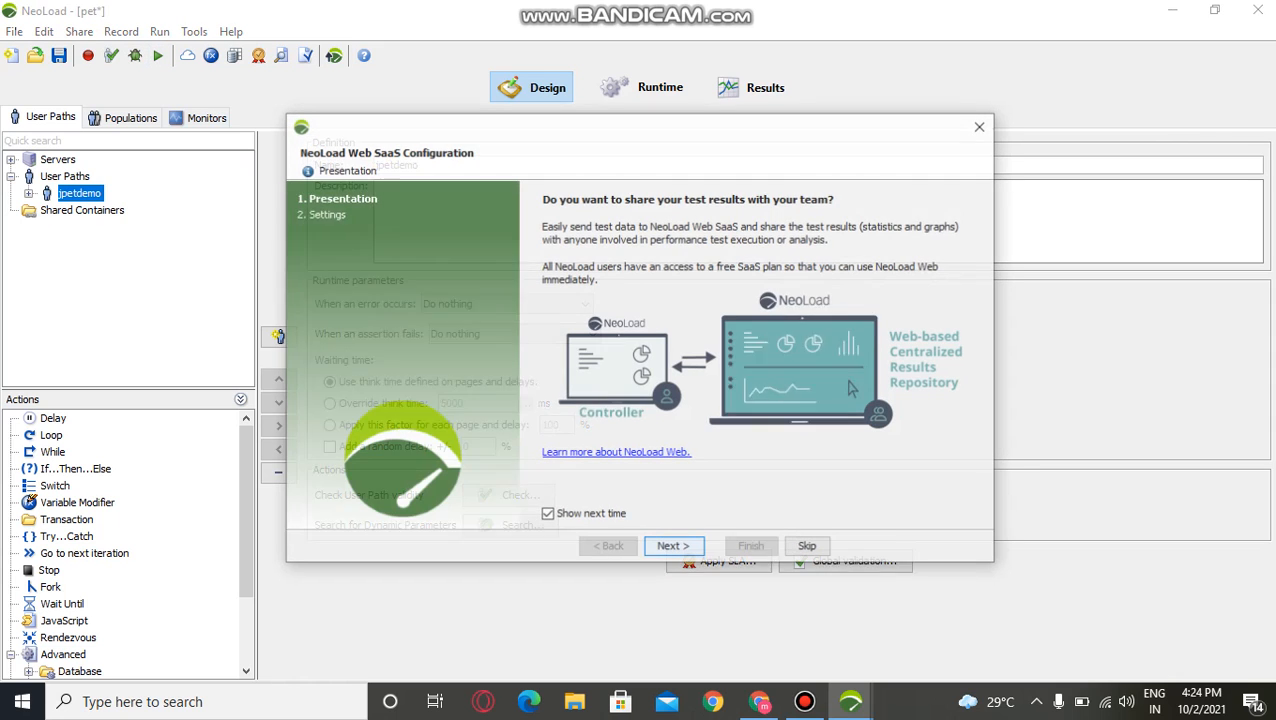
key("Return")
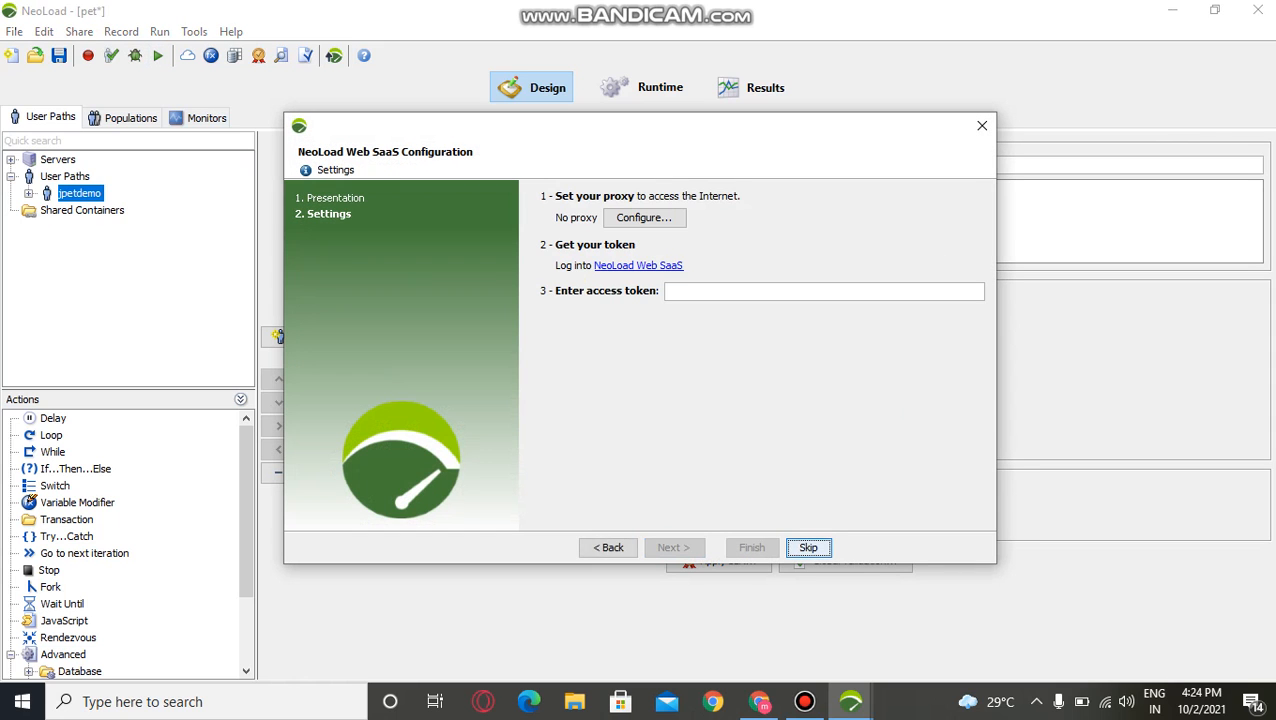
key("Return")
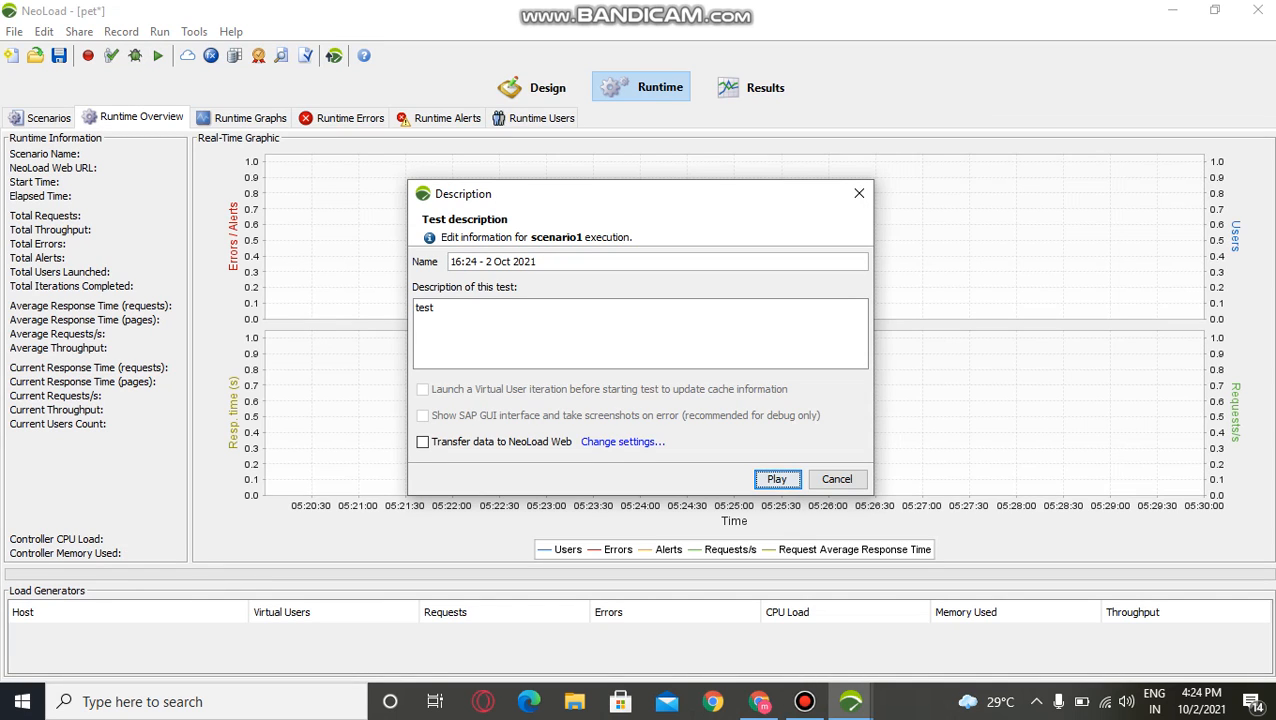
left_click_drag(537, 261, 449, 261)
key("Return")
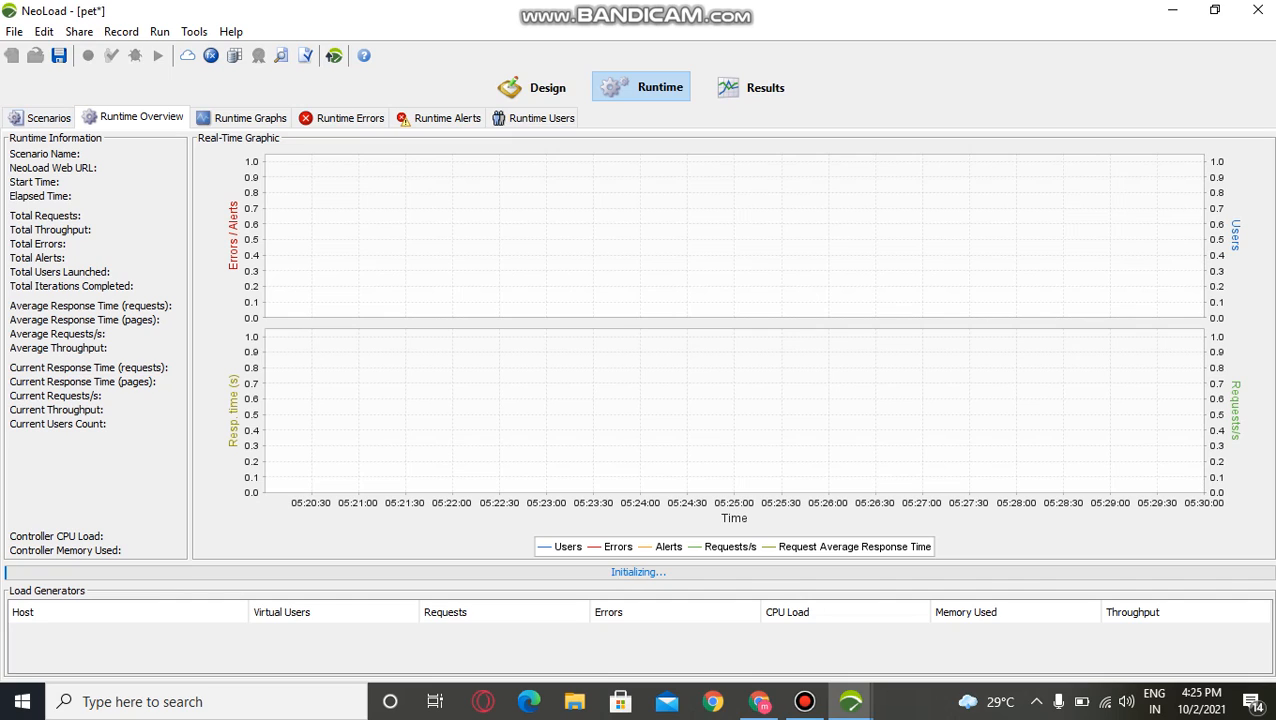
Step: Review the running test's virtual users, the containers of the jpetdemo user path and the scenario1 load settings
left_click(541, 118)
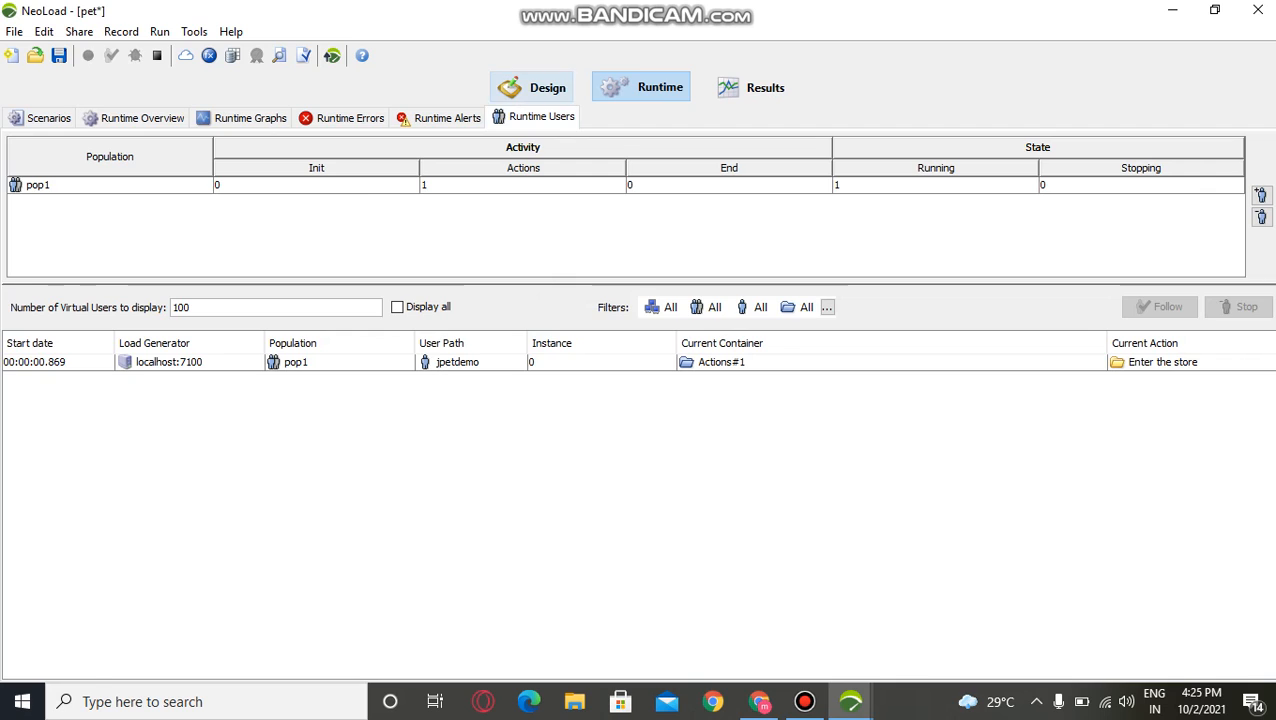
left_click(531, 87)
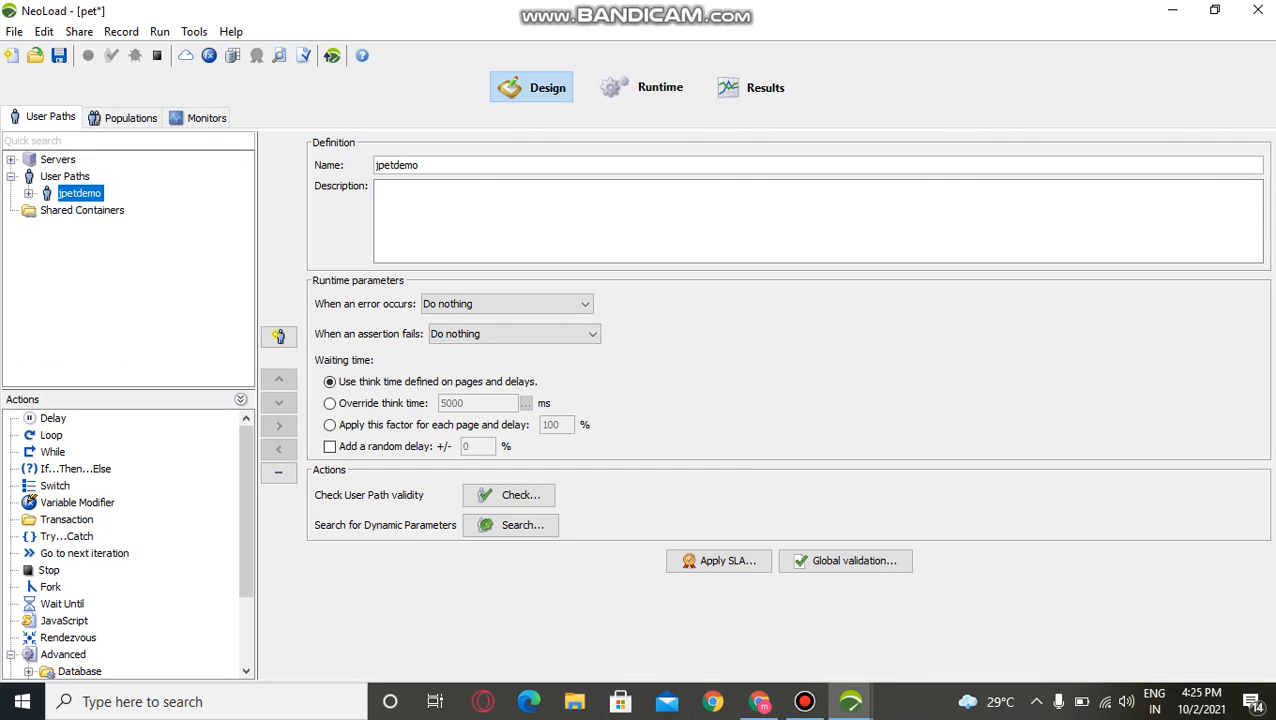
left_click(29, 194)
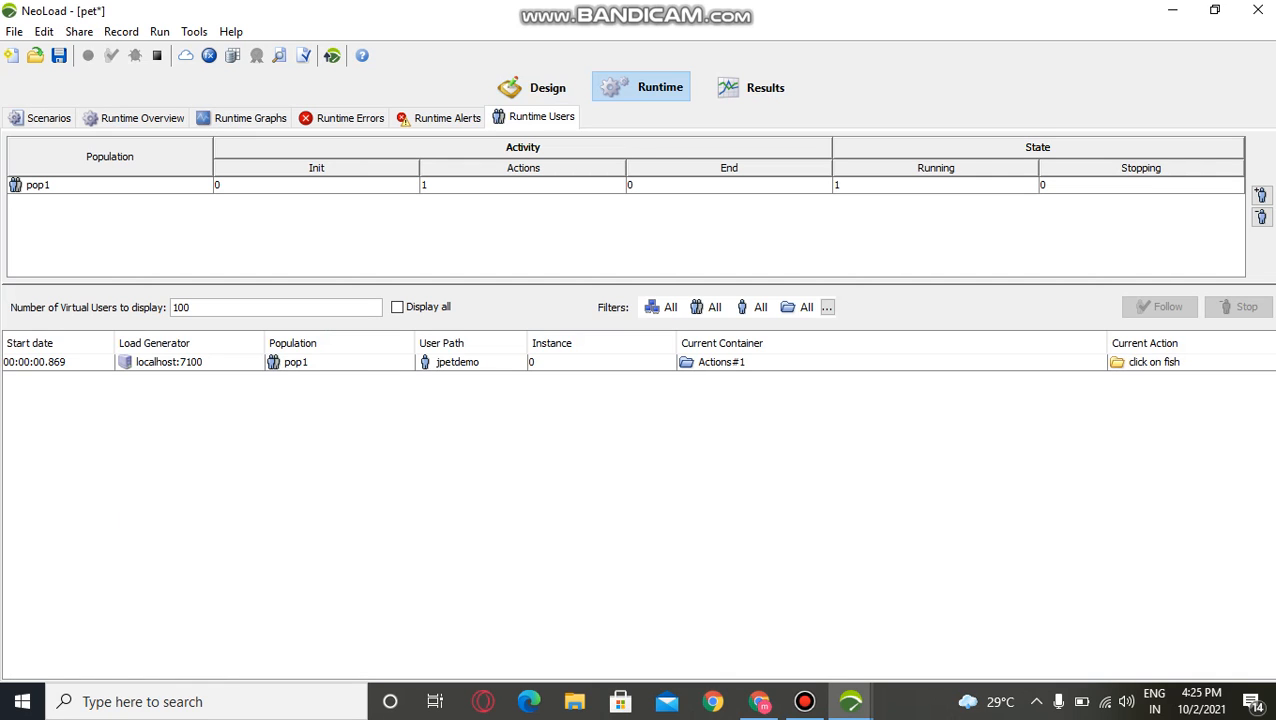
left_click(48, 118)
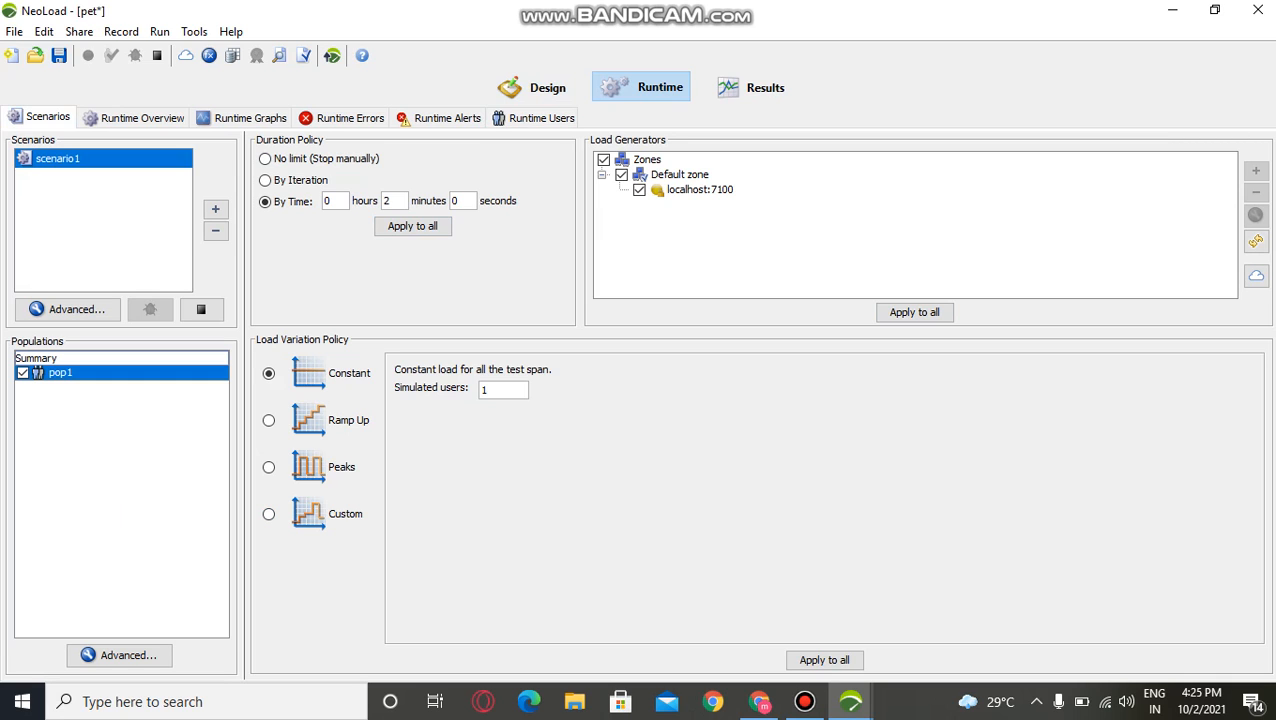
left_click(533, 87)
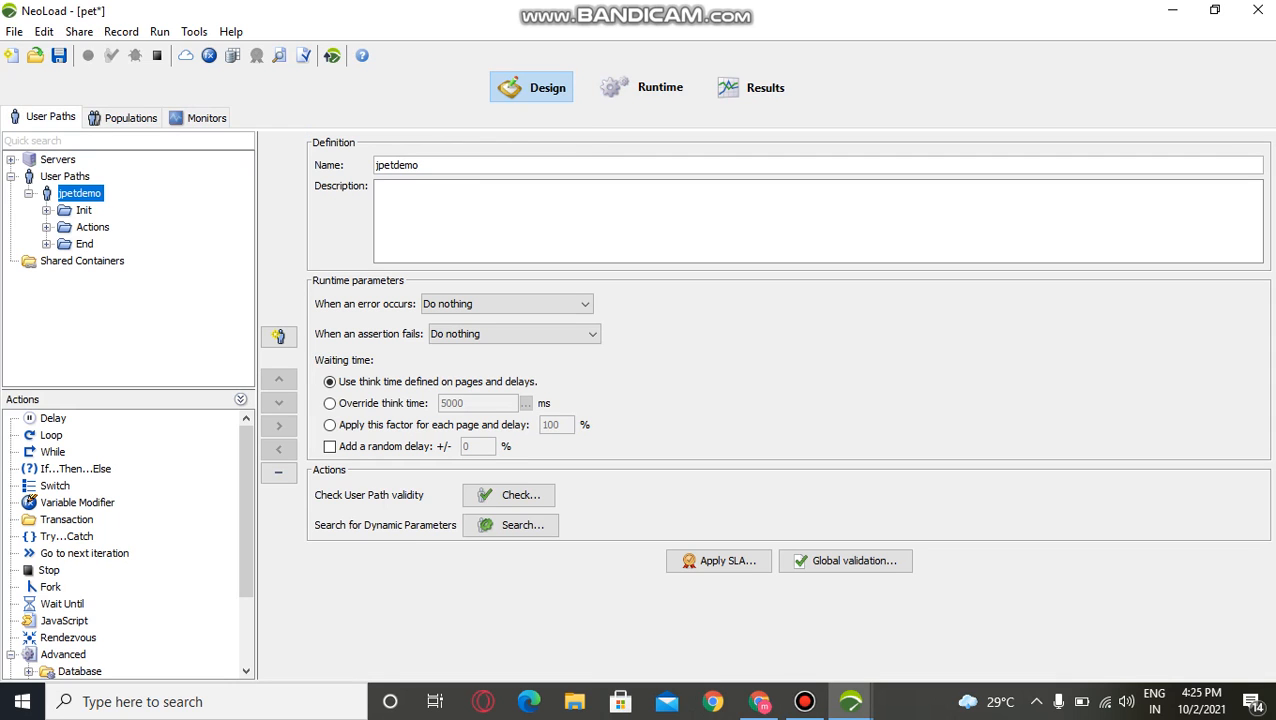
Step: Examine the test summary of the 22:00 - 30 Sep 2021 result, comparing it with the runtime scenario settings
left_click(750, 87)
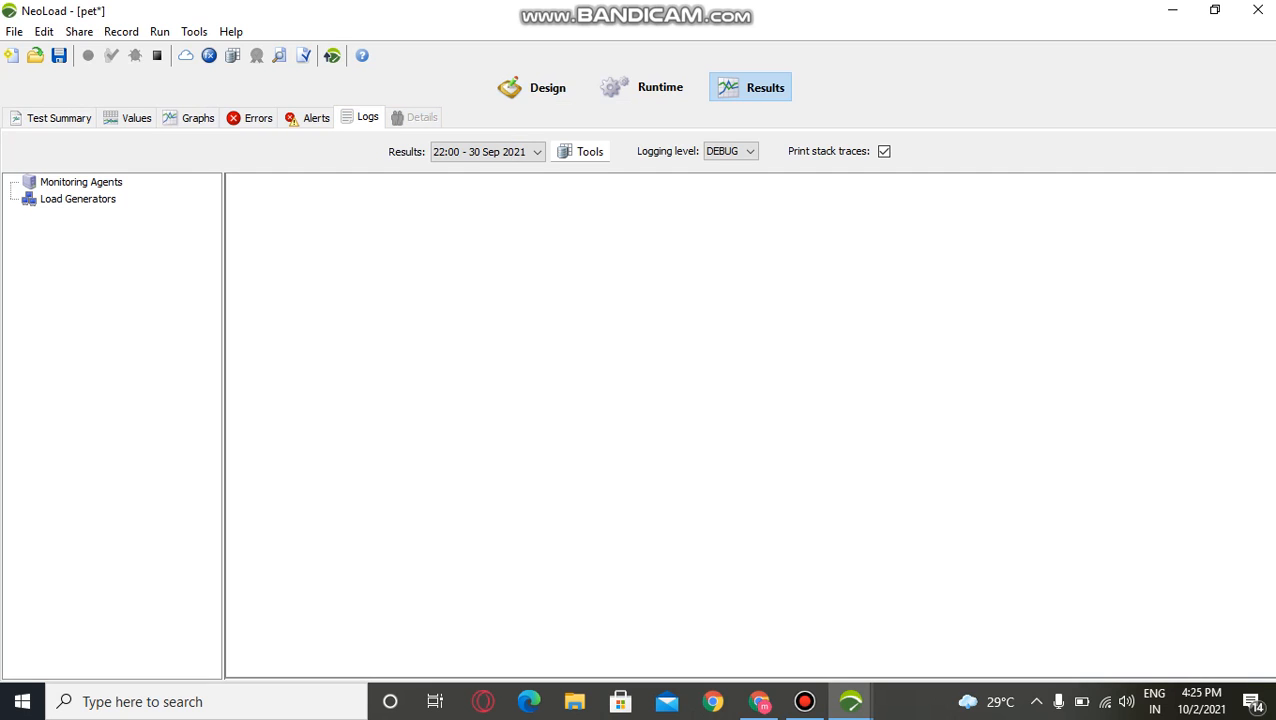
left_click(57, 118)
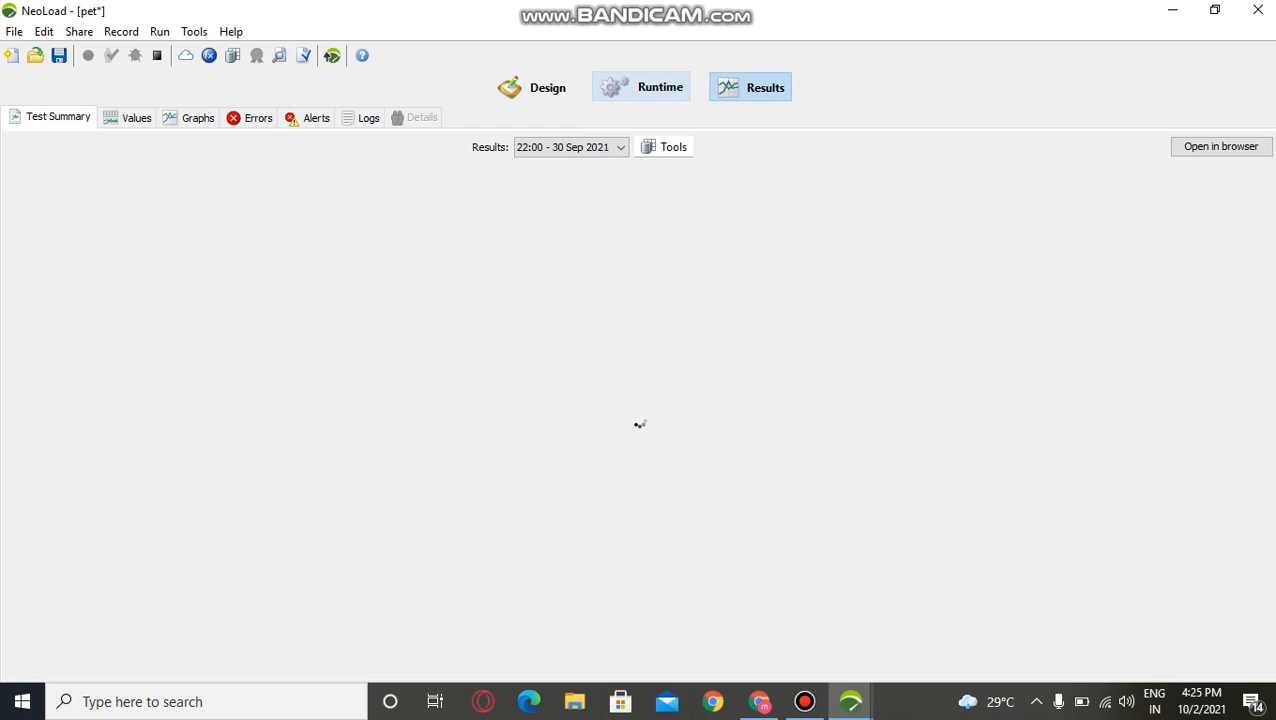
left_click(642, 87)
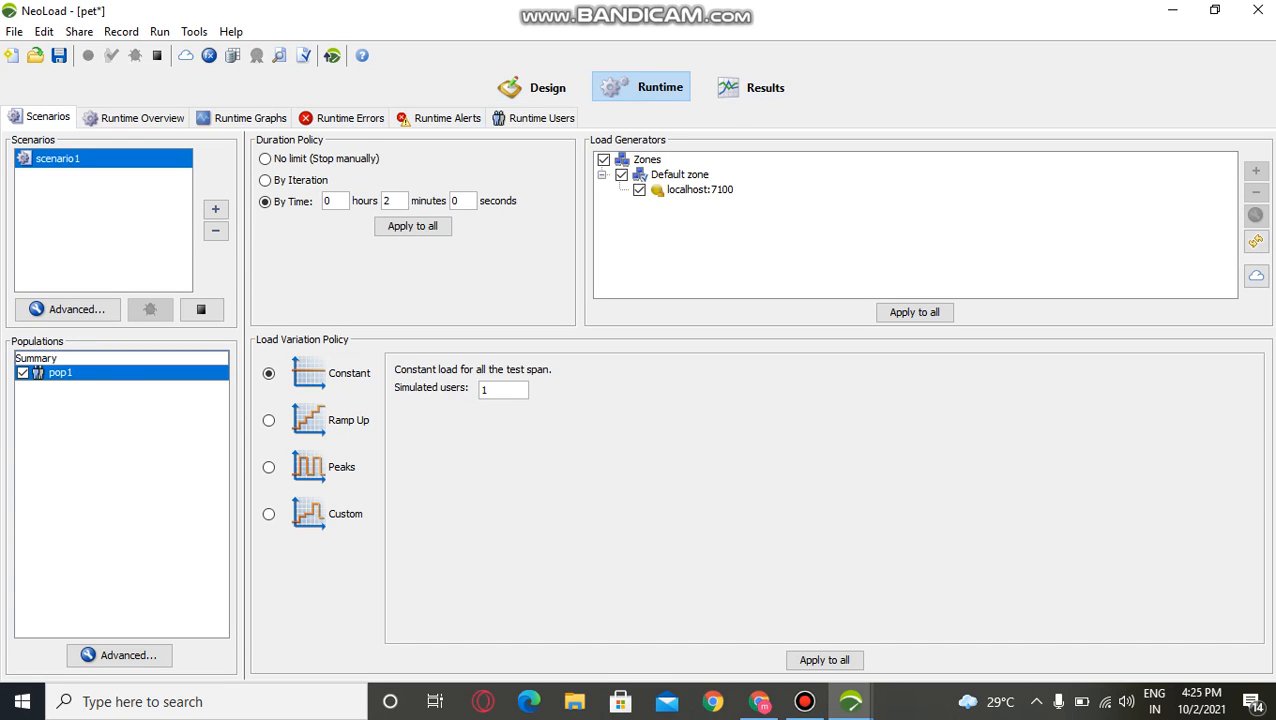
left_click(750, 87)
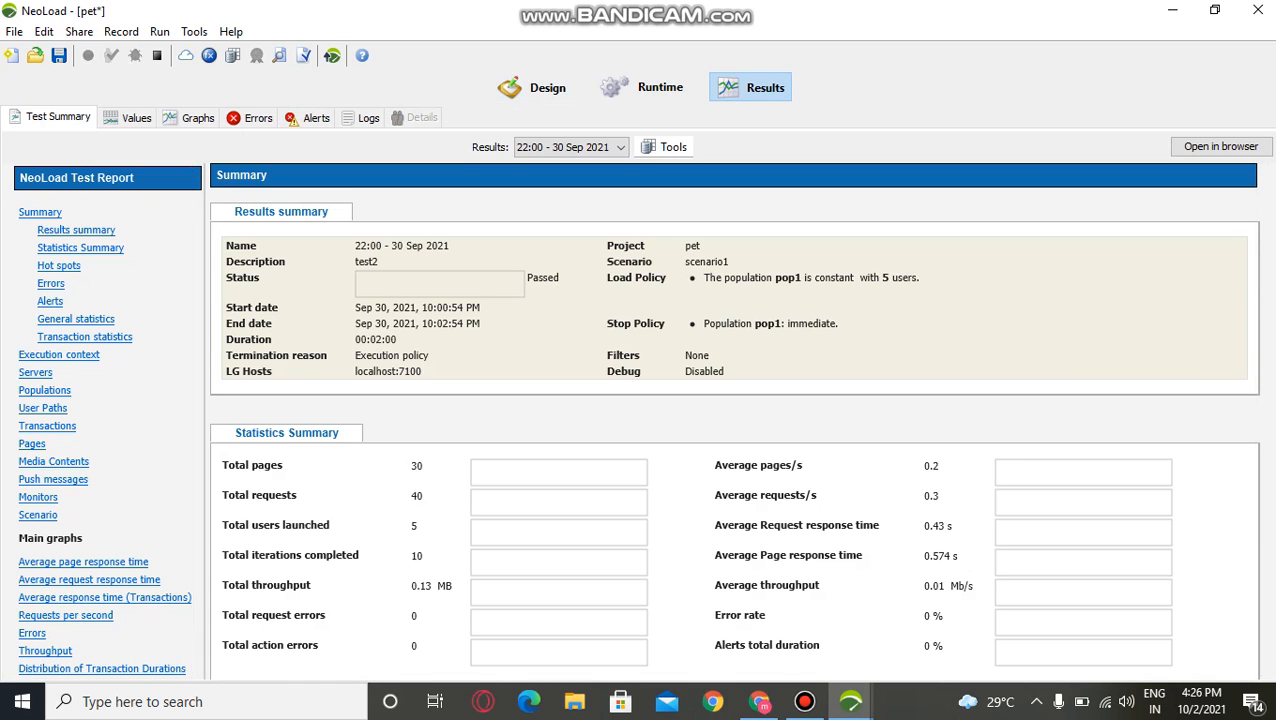
left_click(645, 87)
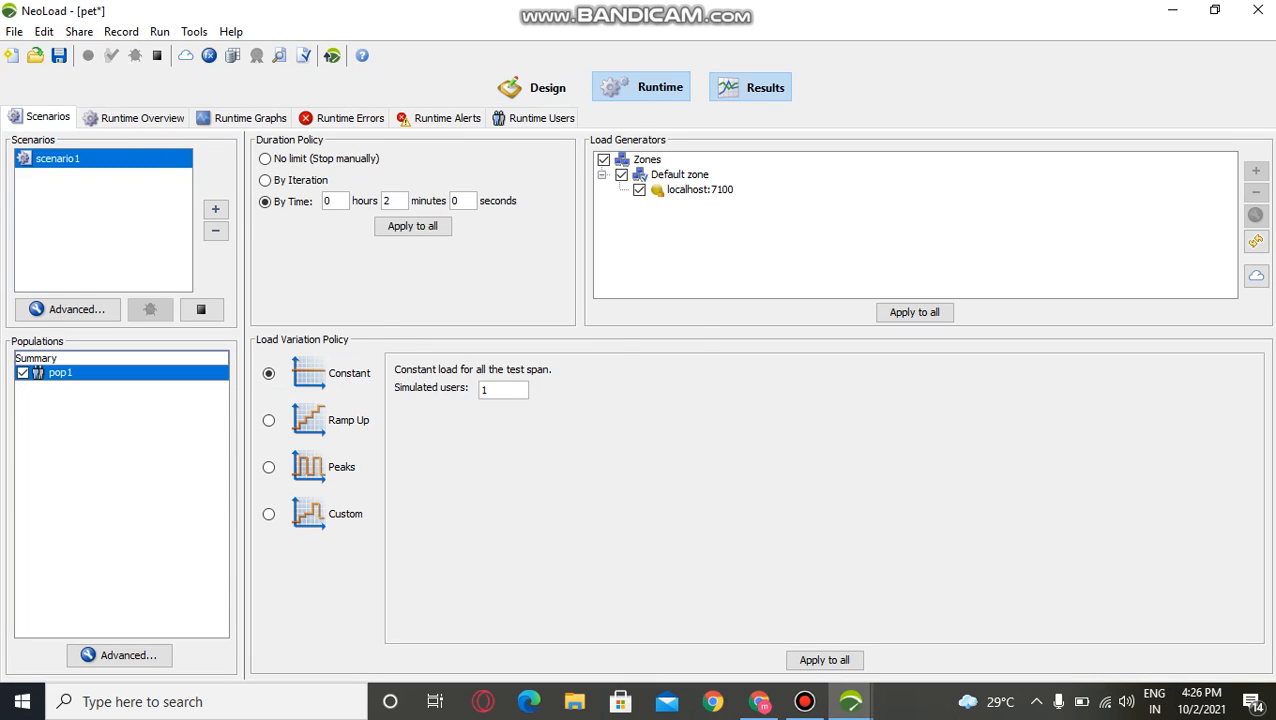
left_click(750, 87)
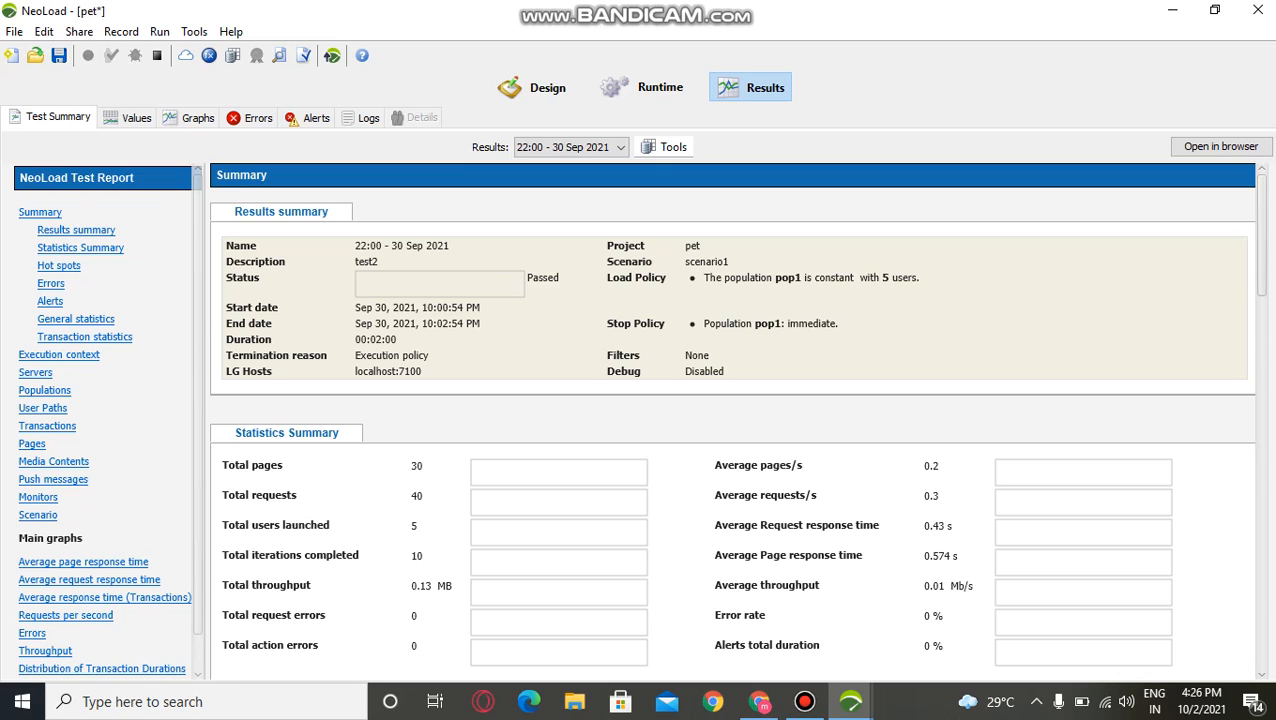
Step: Enable the time interval filter for the 22:00 - 30 Sep 2021 result and examine its time frame graph
left_click(664, 147)
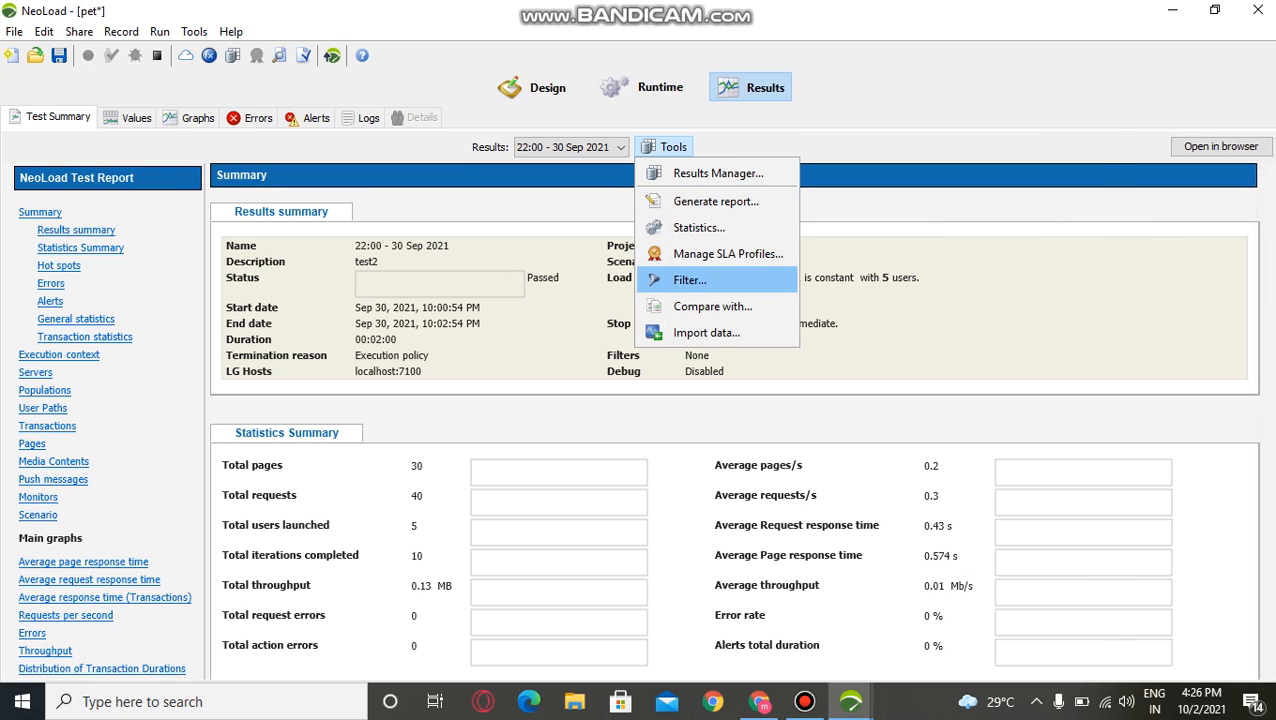
left_click(689, 280)
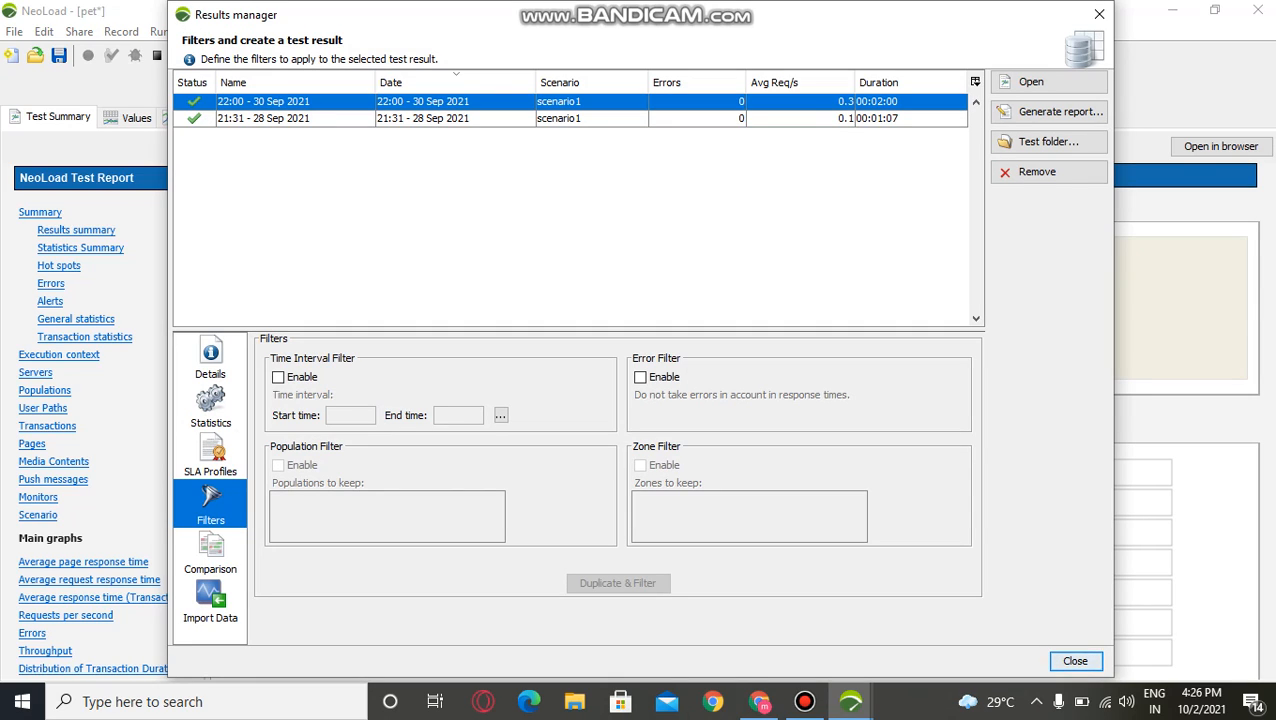
left_click(278, 377)
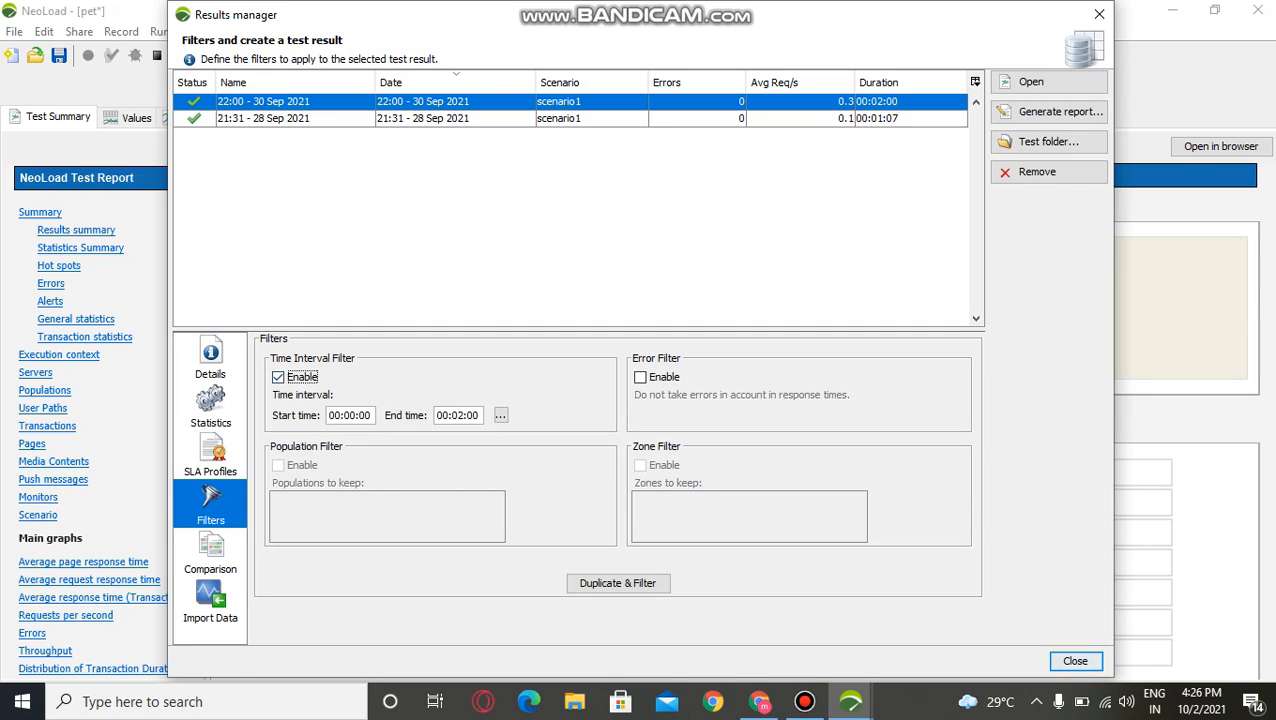
left_click(470, 102)
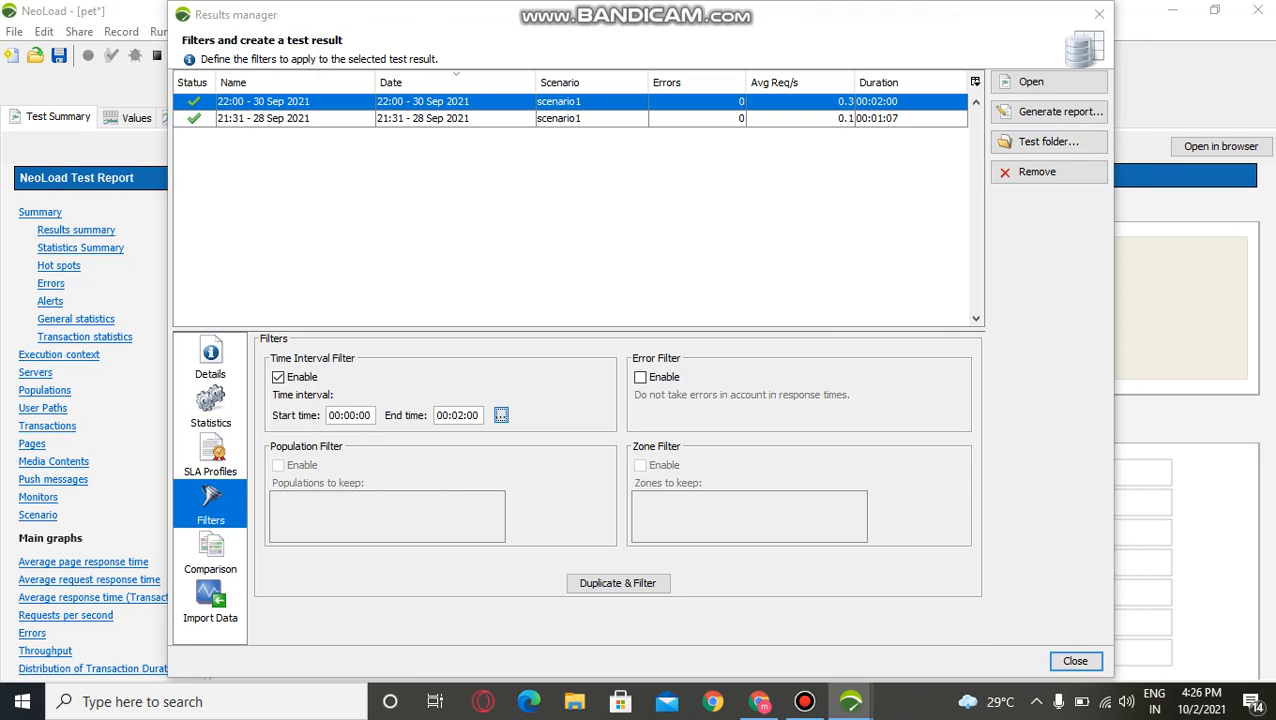
left_click(501, 414)
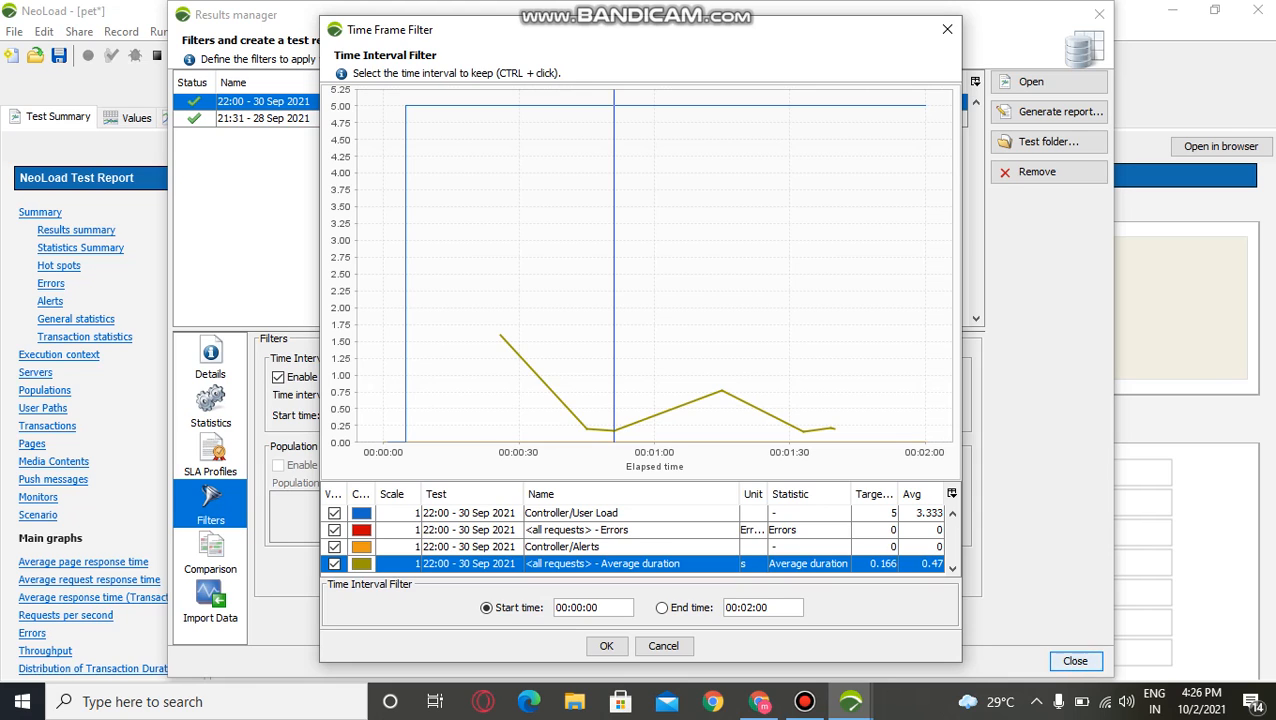
left_click(947, 29)
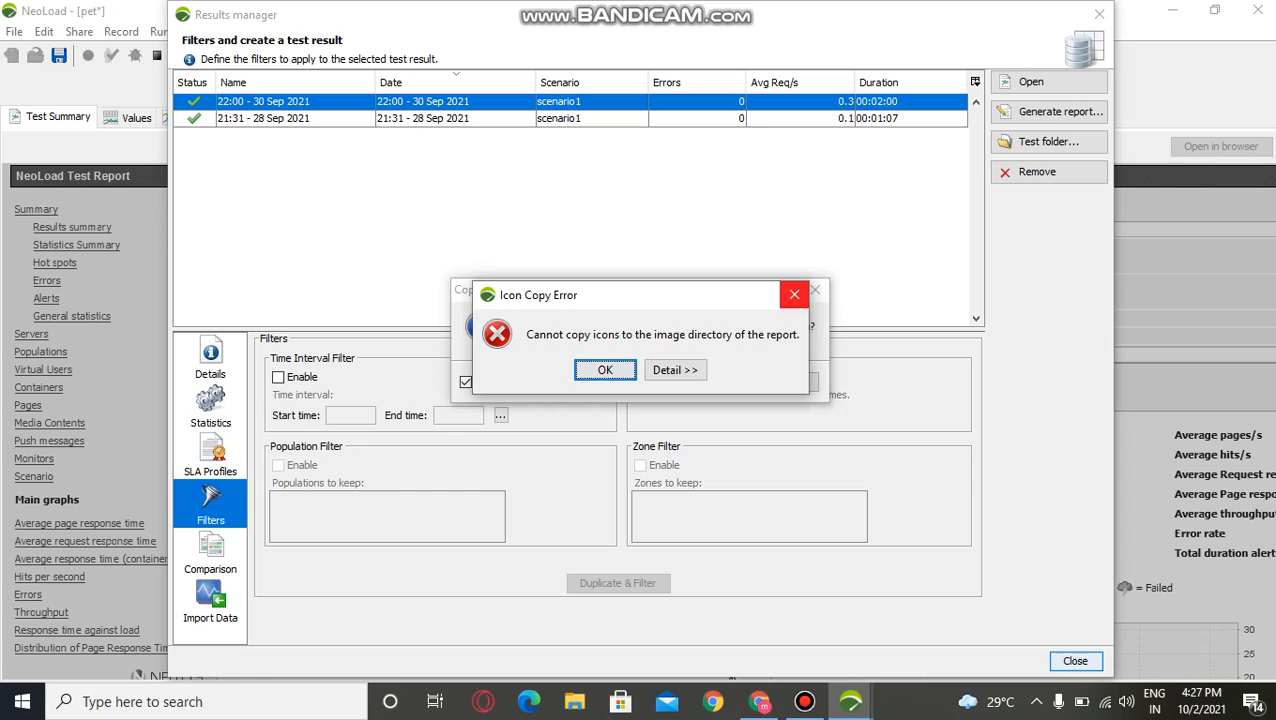
Step: Dismiss the icon copy error and the graph board copy prompt without copying, and return to the results filters
left_click(794, 294)
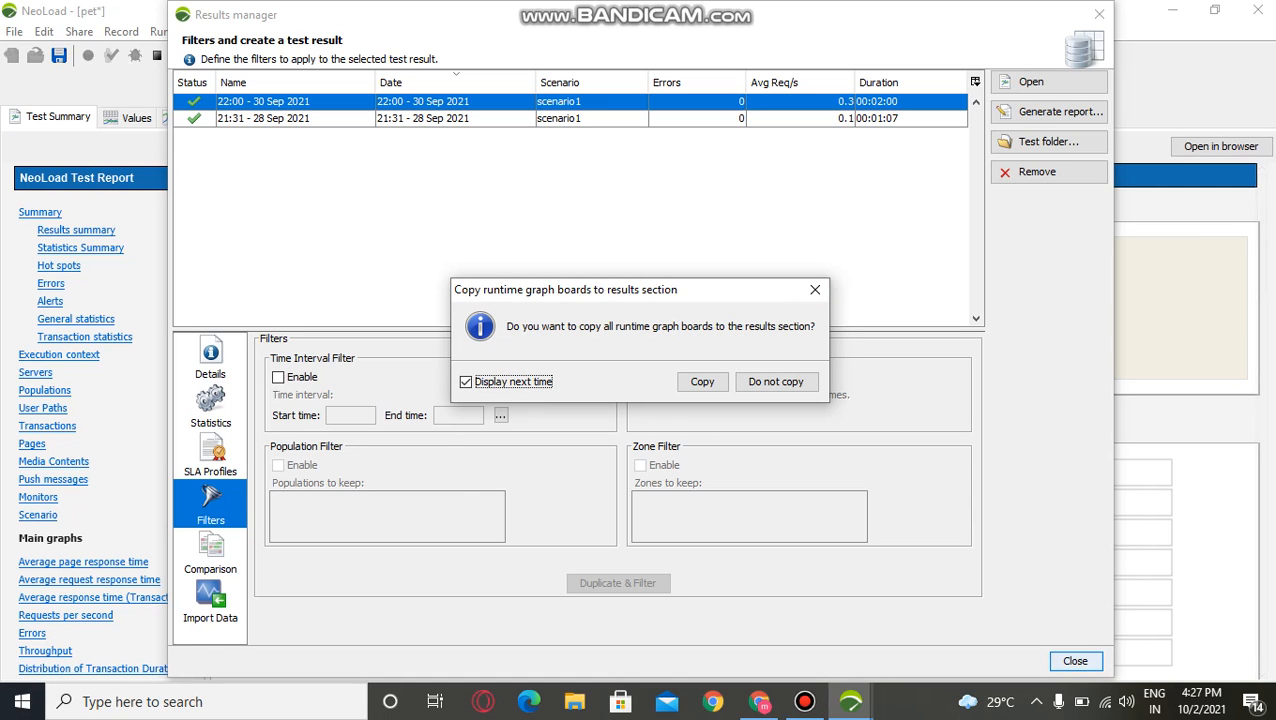
left_click(815, 289)
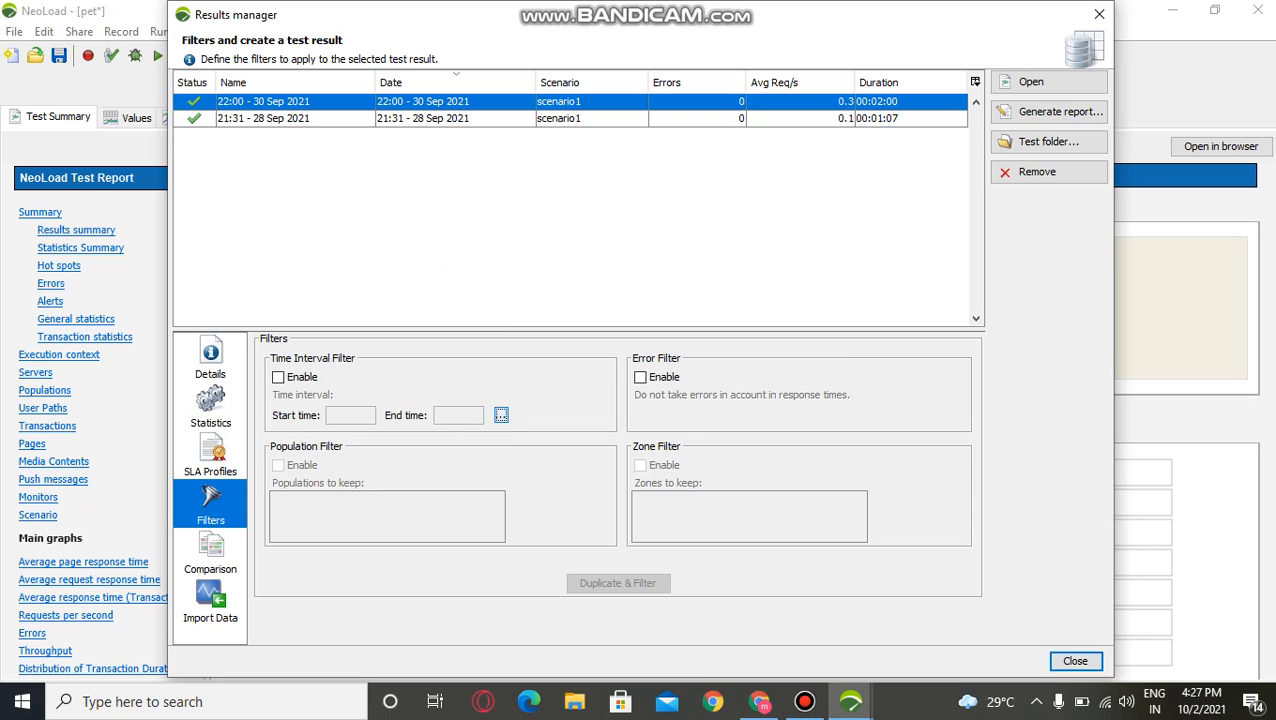
left_click(210, 504)
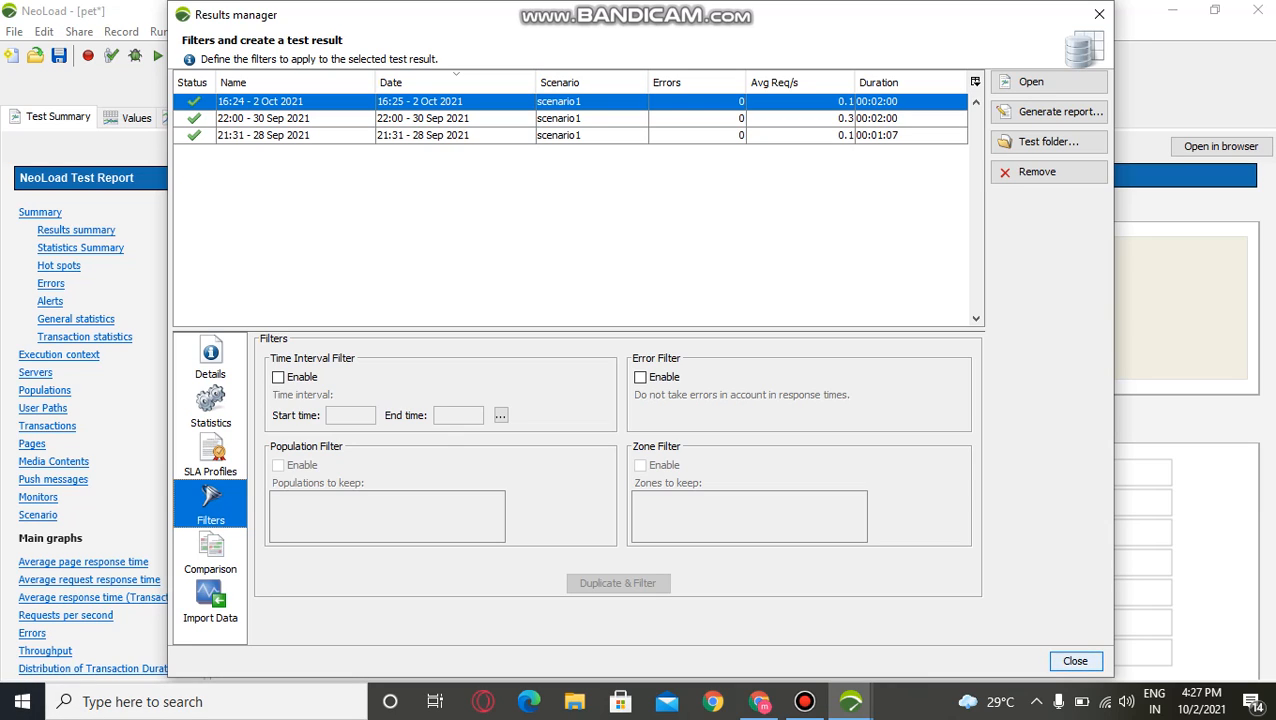
Step: Enable the time interval filter for the 16:24 - 2 Oct 2021 result and examine its time frame graph
left_click(278, 377)
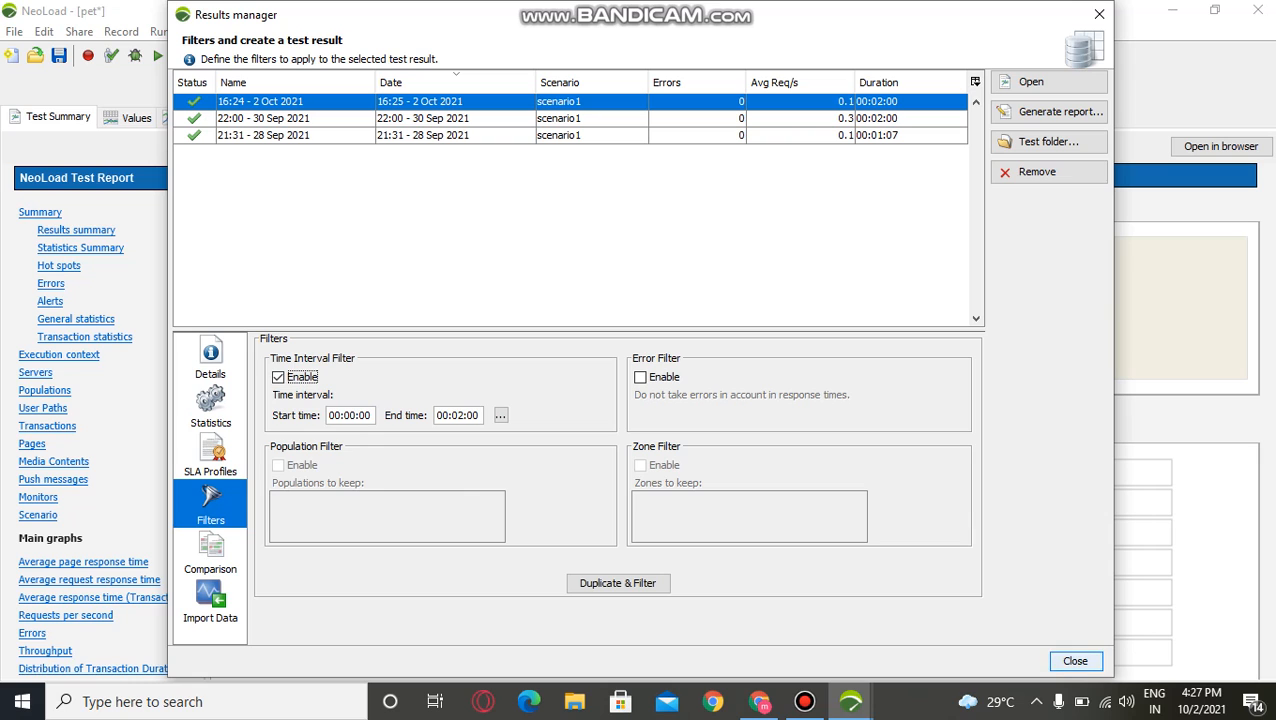
left_click(500, 415)
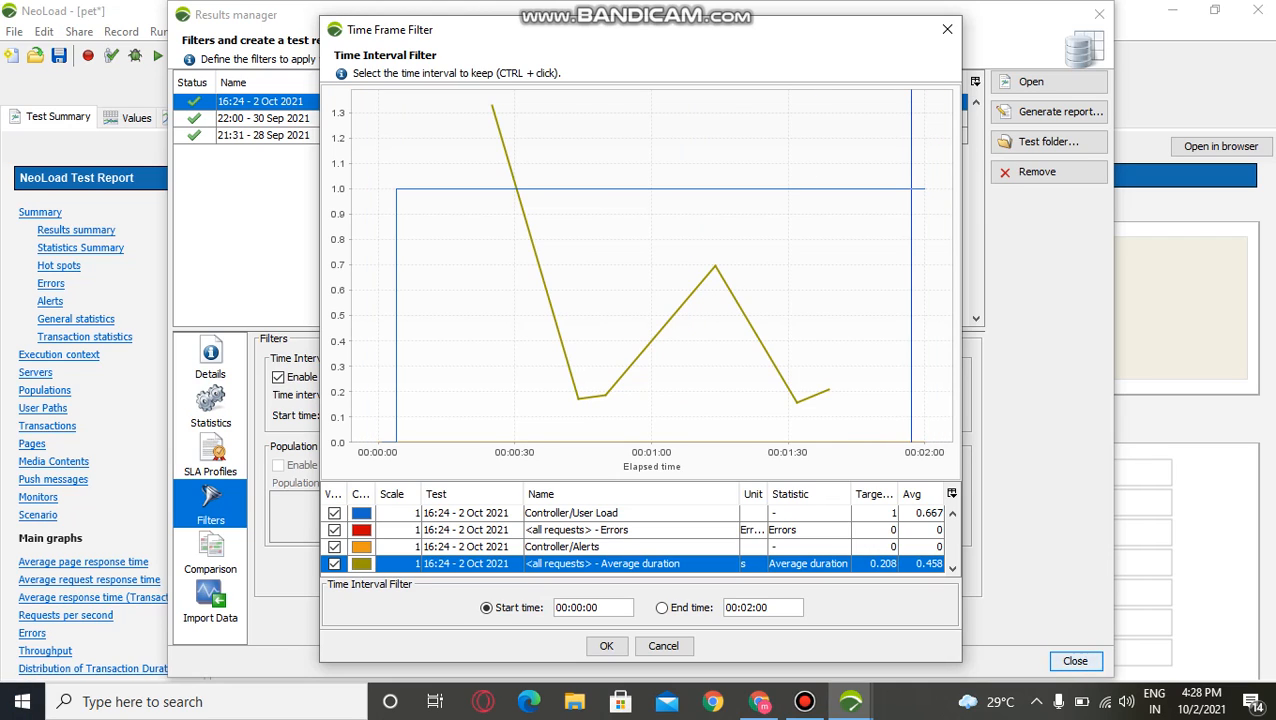
left_click(947, 29)
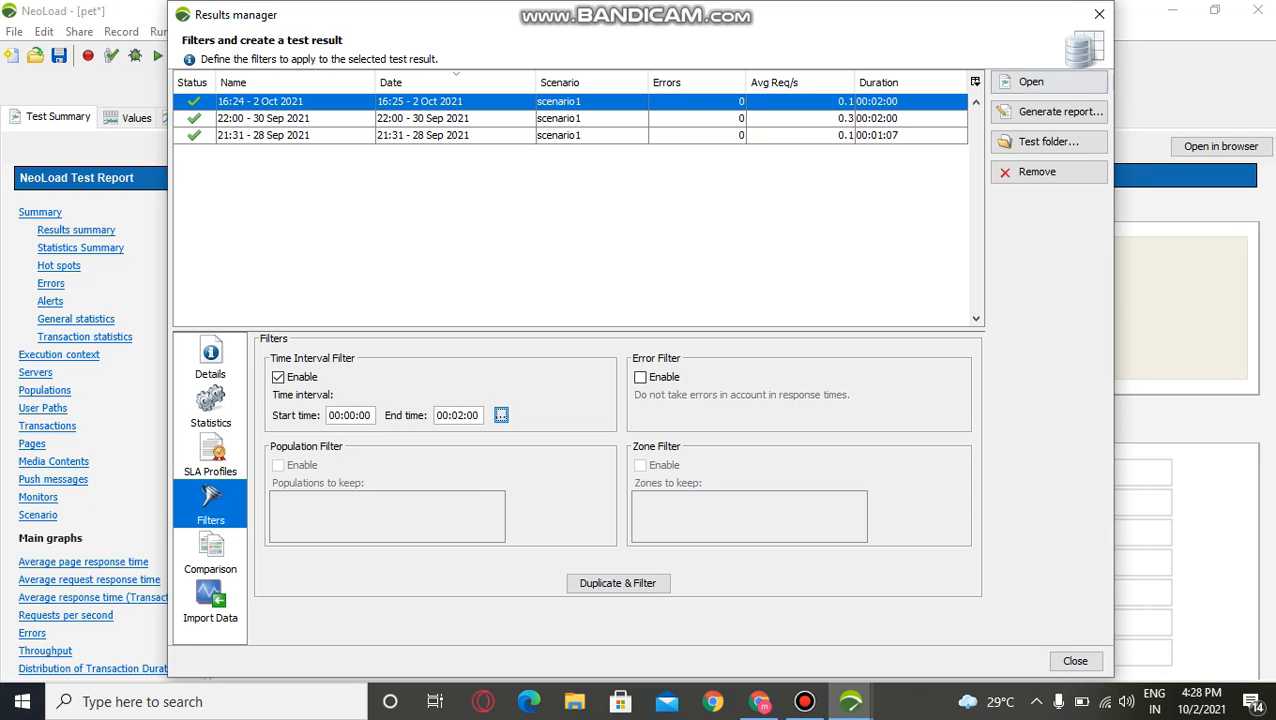
Step: Set up a standard report for the 16:24 - 2 Oct 2021 result with the preselected contents, up to its output options
left_click(1058, 111)
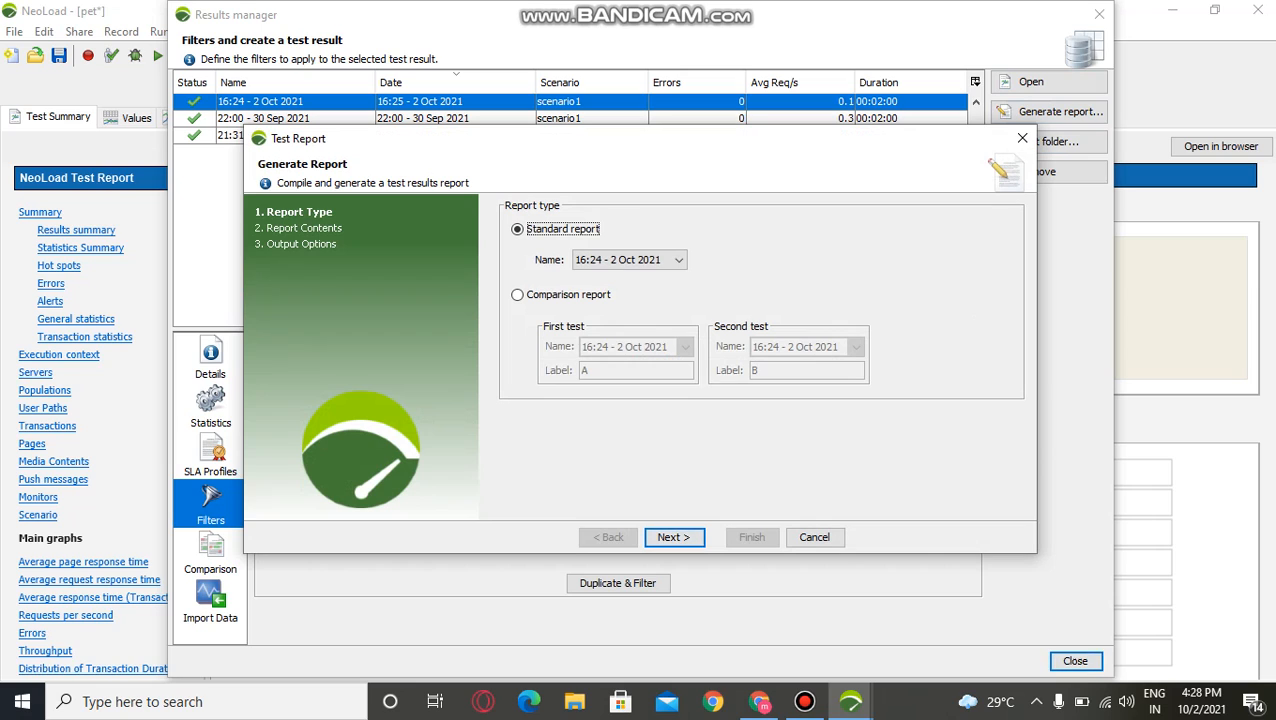
left_click(518, 295)
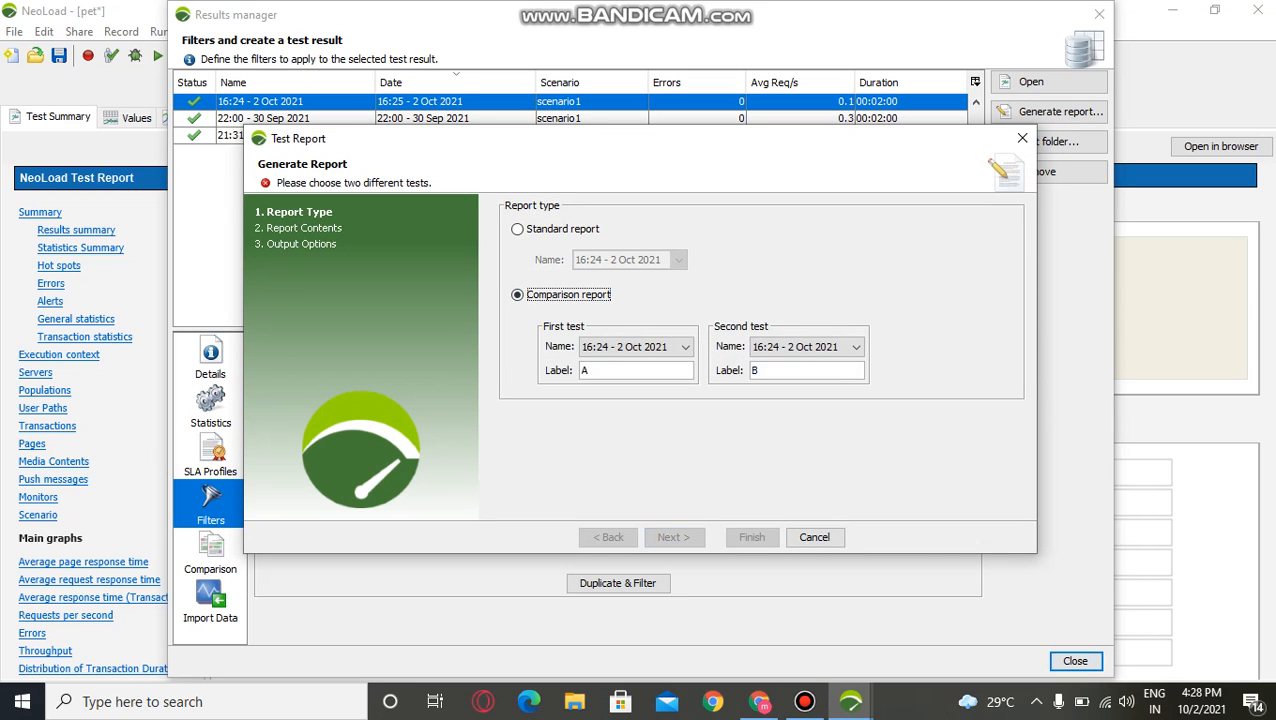
left_click(518, 229)
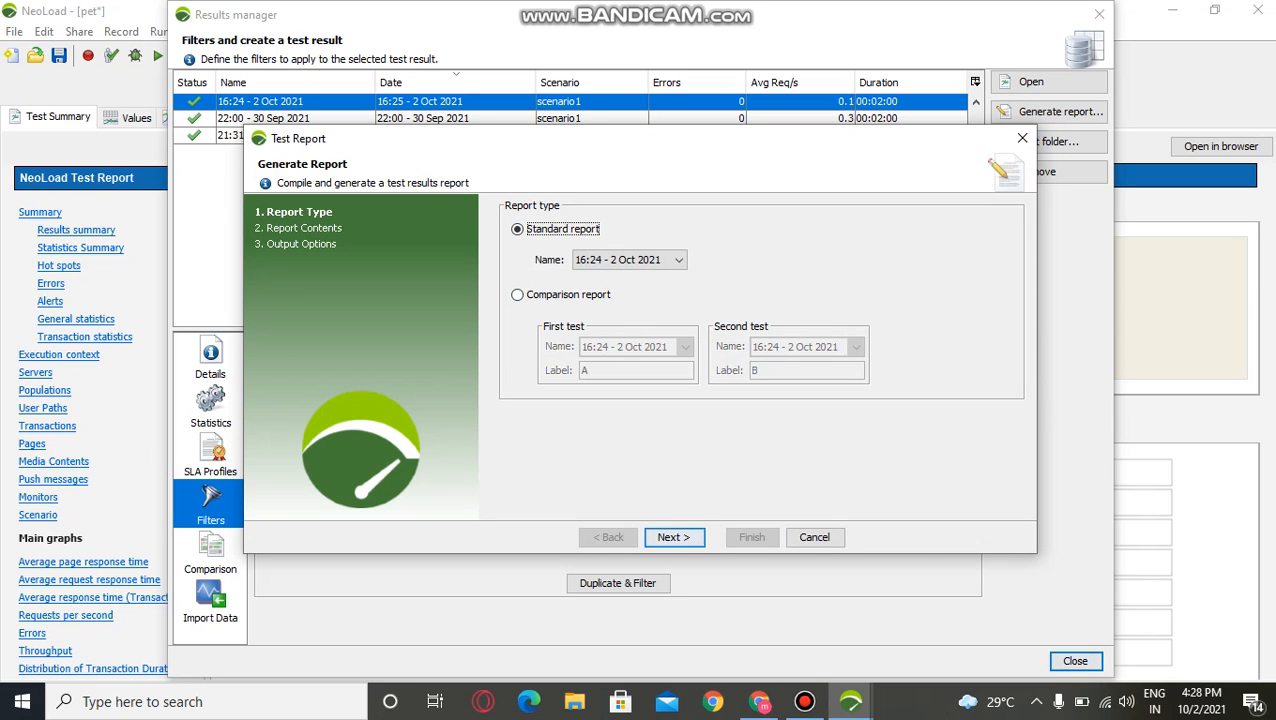
left_click(674, 538)
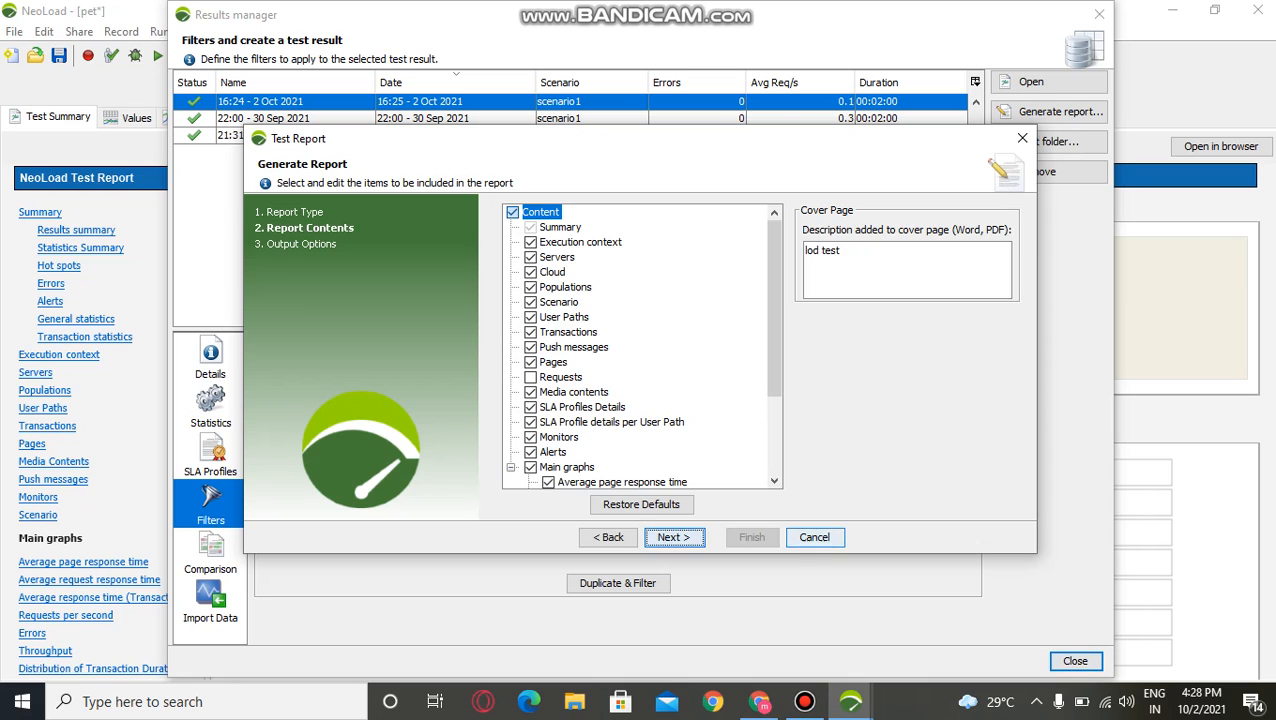
left_click(674, 537)
Step: Review the available report formats, choose Word (RTF), and close the report wizard without generating the report
left_click(640, 229)
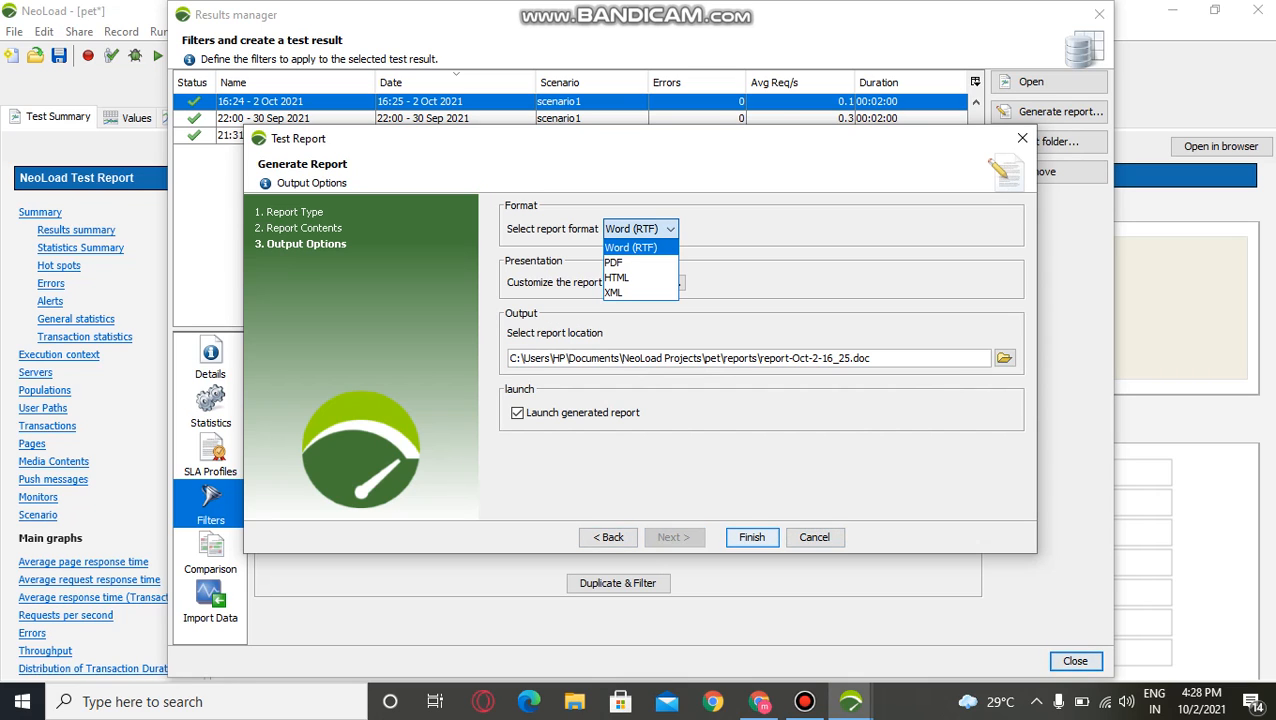
left_click(804, 702)
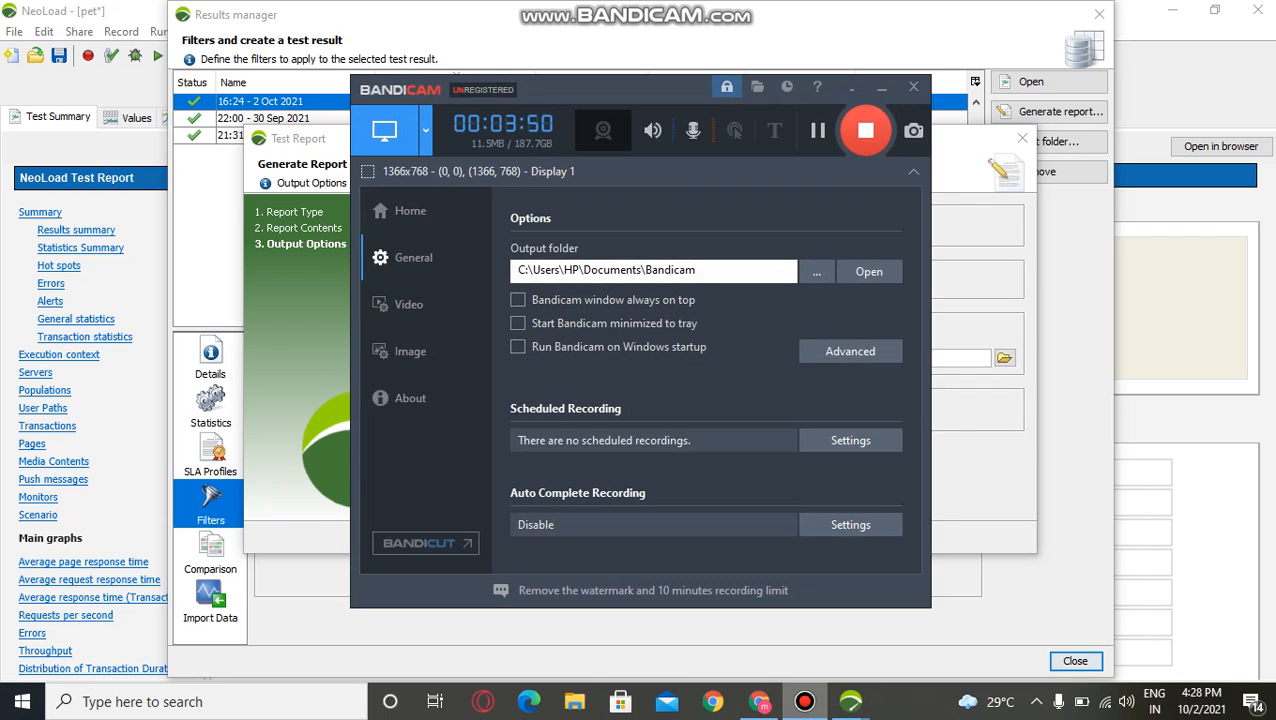
left_click(804, 702)
left_click(640, 229)
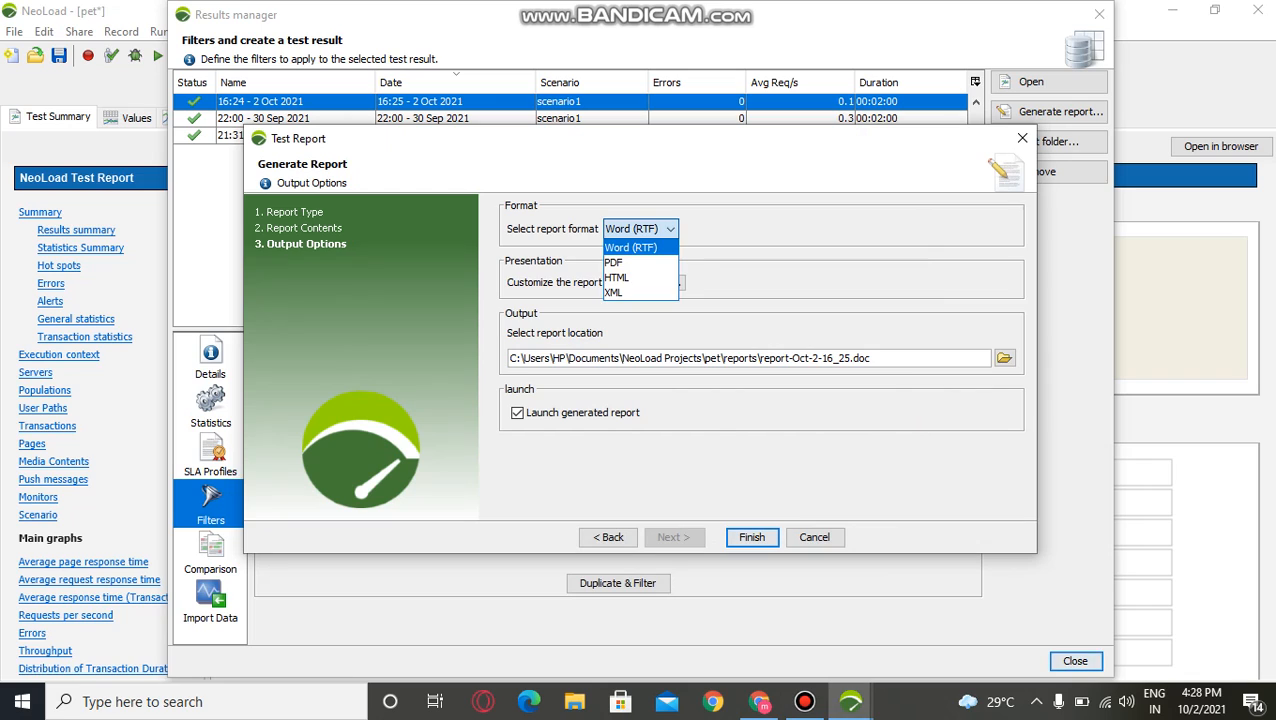
left_click(631, 247)
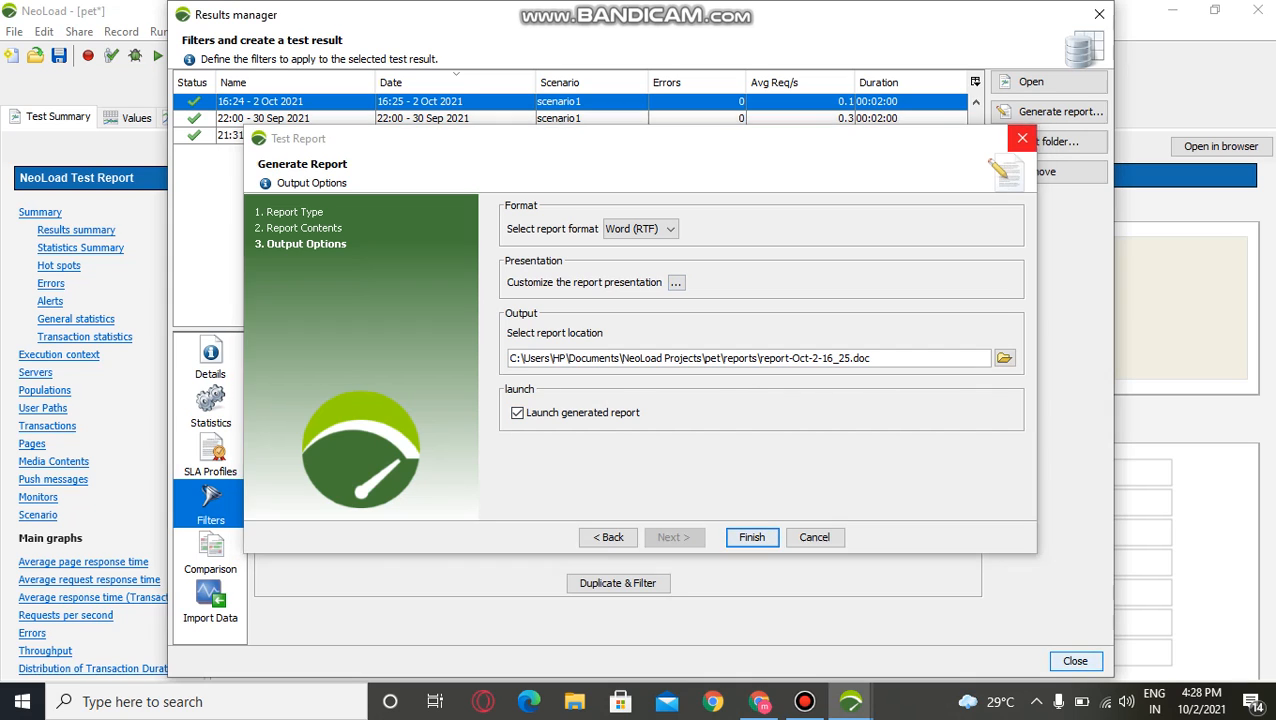
left_click(1022, 138)
Step: View the test folder of the 16:24 - 2 Oct 2021 result, and close both the folder and the results manager
left_click(1040, 141)
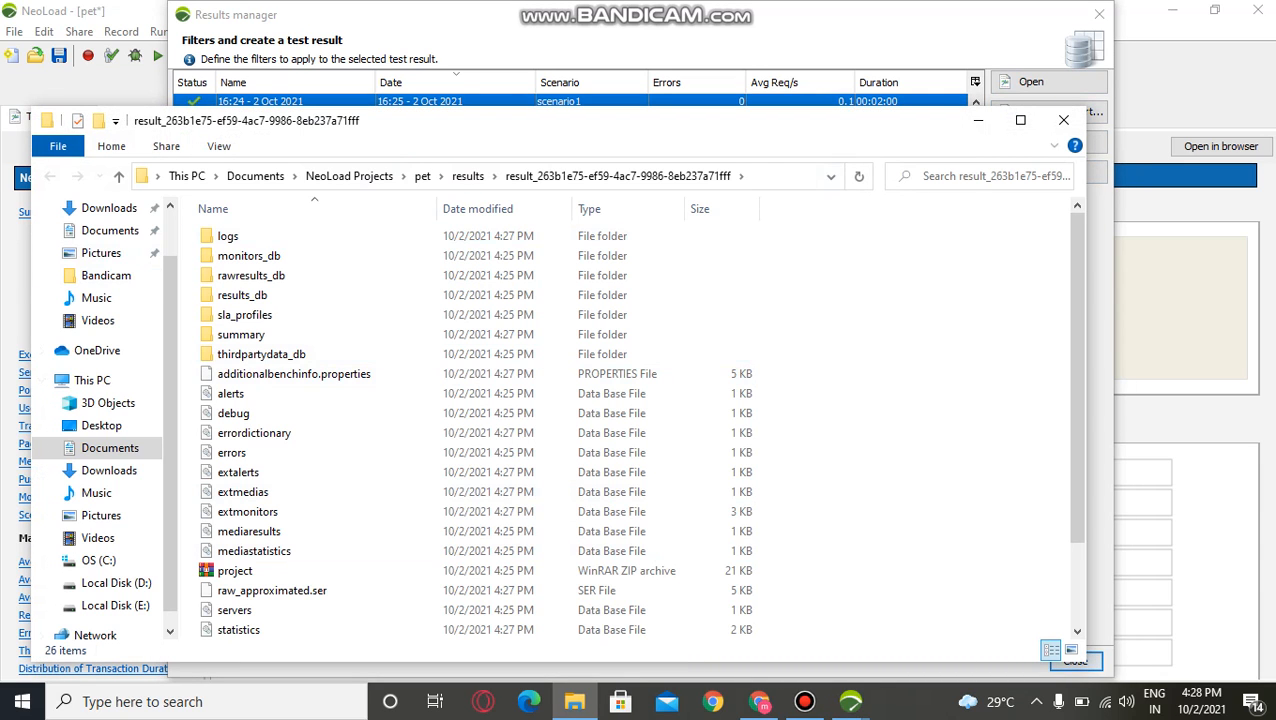
left_click(1063, 120)
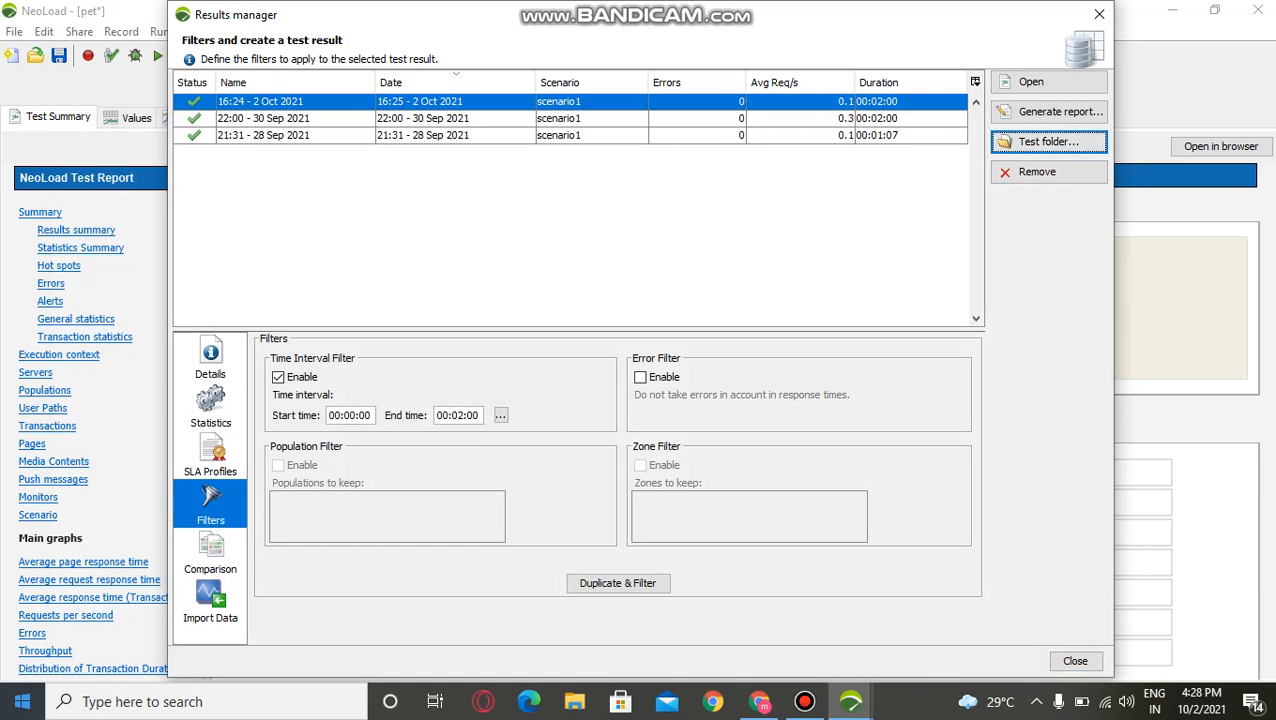
left_click(1099, 13)
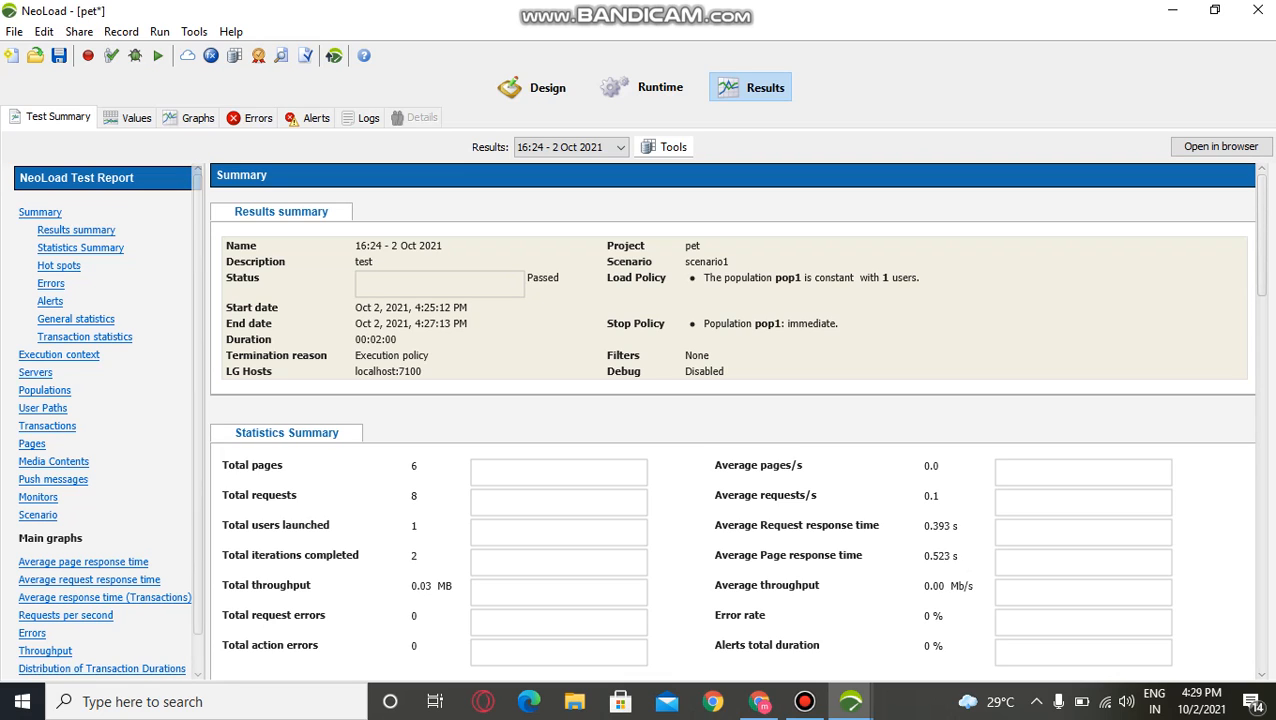
Step: Examine the hot spots, errors, alerts and statistics in the test report summary of the 16:24 - 2 Oct 2021 result
left_click(59, 266)
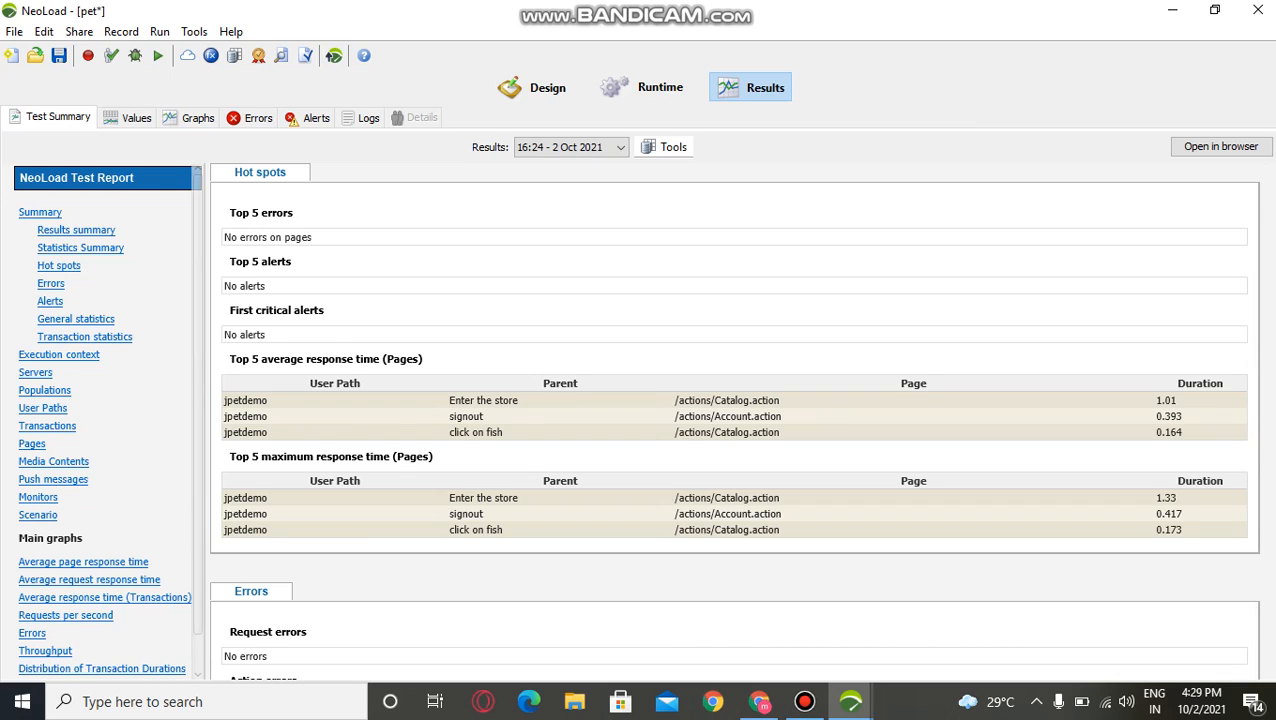
scroll(105, 420, "down", 1)
scroll(733, 420, "down", 3)
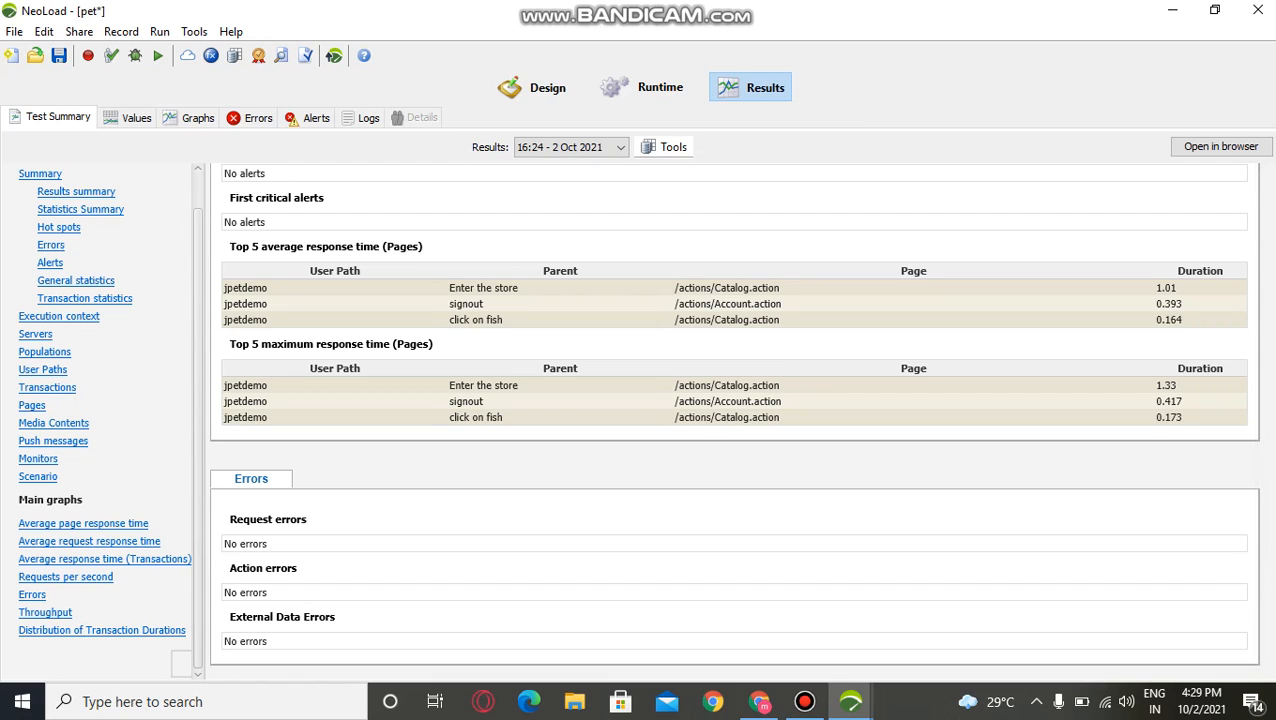
left_click(51, 245)
scroll(733, 420, "down", 3)
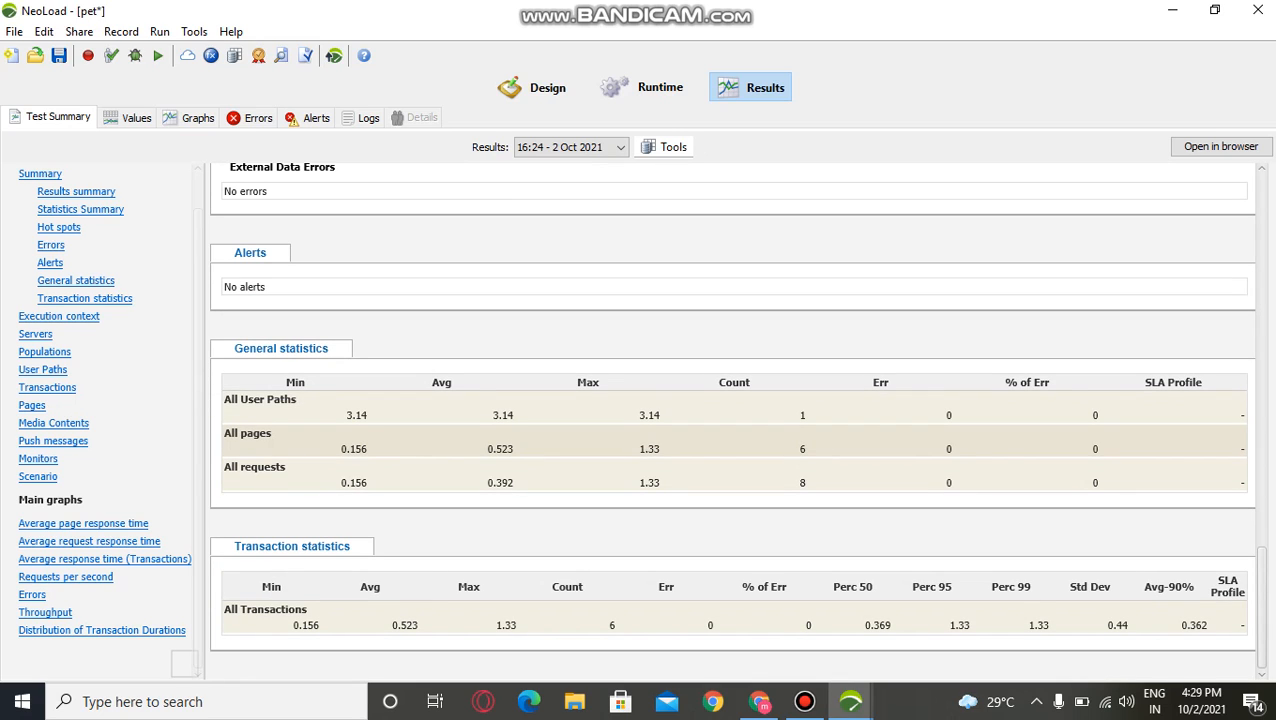
Step: Examine the test report's transactions and throughput sections, and return to the results summary
left_click(47, 388)
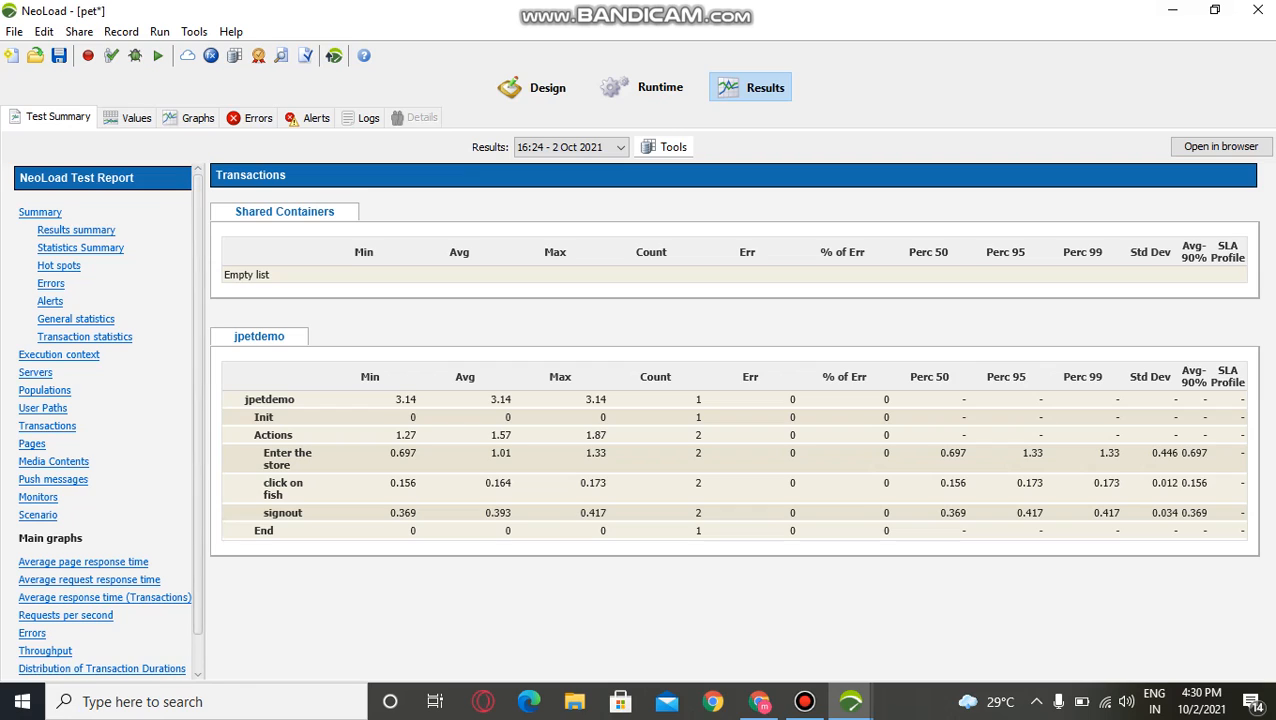
left_click(45, 651)
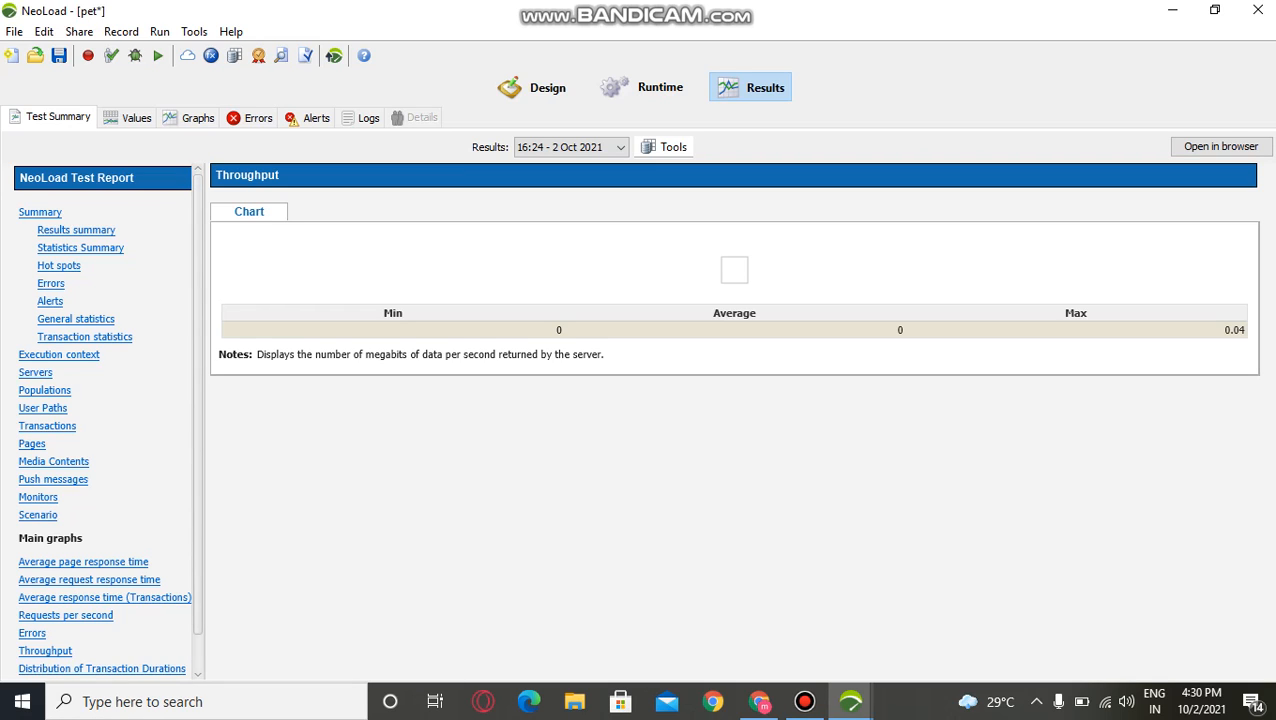
left_click(76, 230)
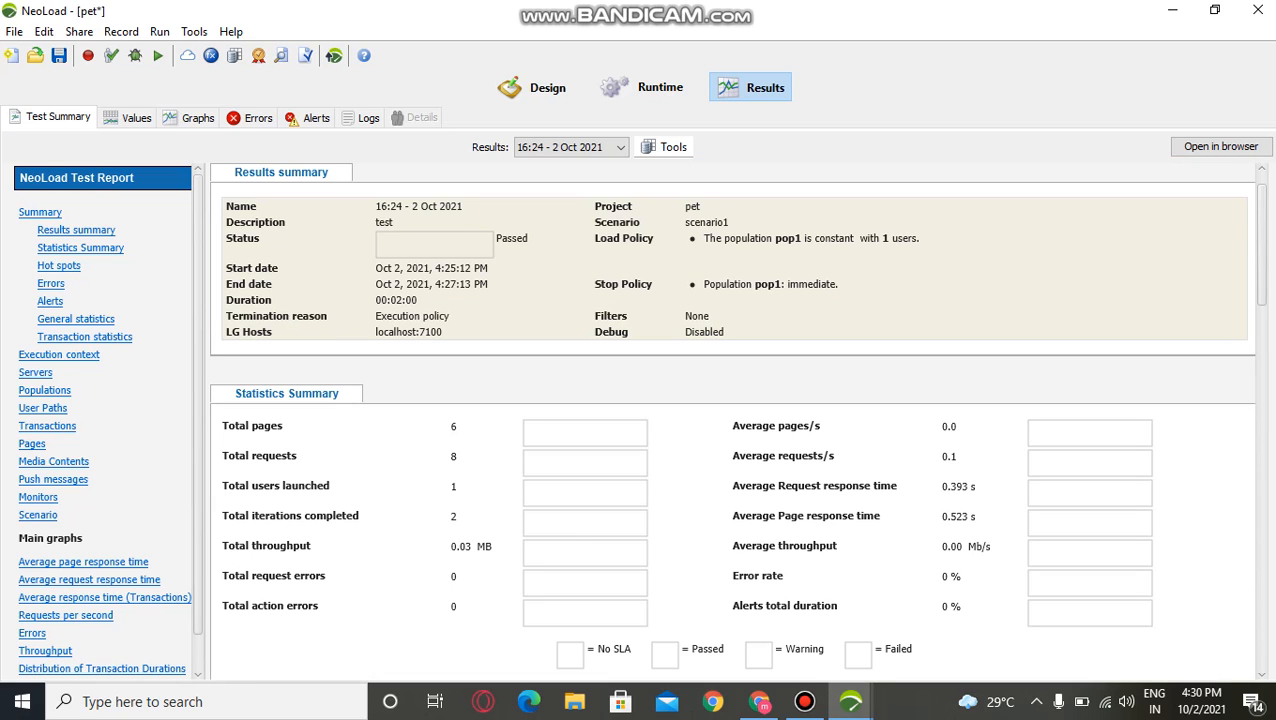